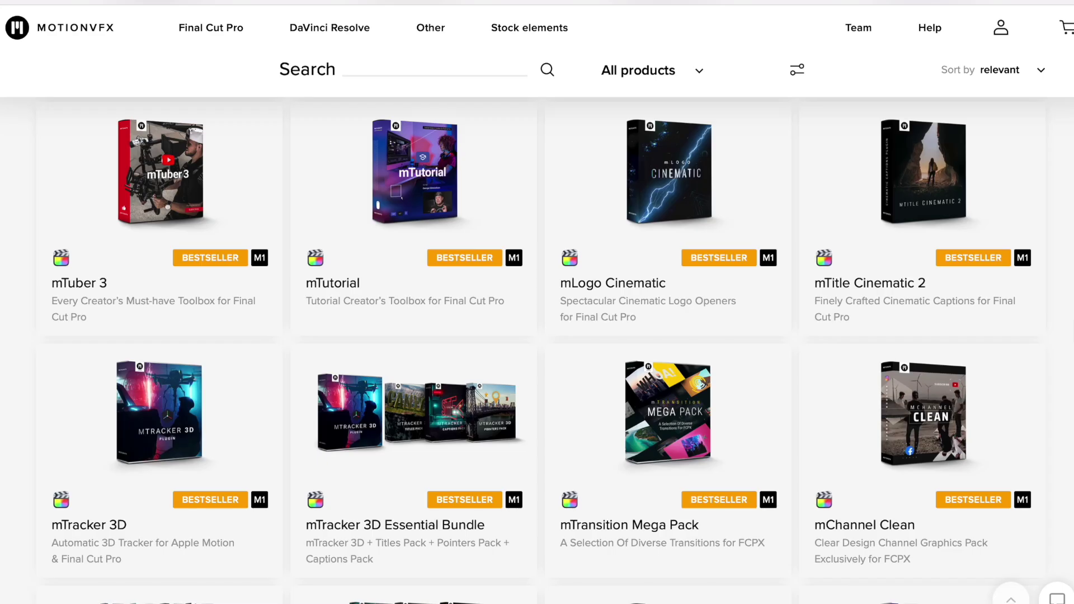
Step: Place the Instagram Page popup overlay above the C0753 footage and play it back
scroll(537, 336, "down", 7)
scroll(537, 336, "down", 4)
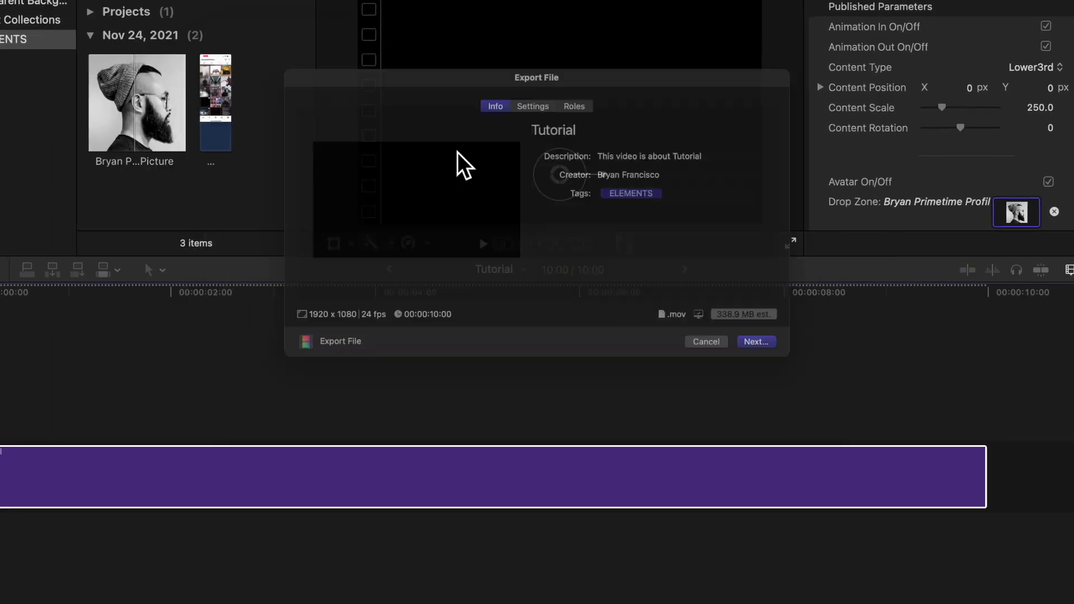
left_click(463, 163)
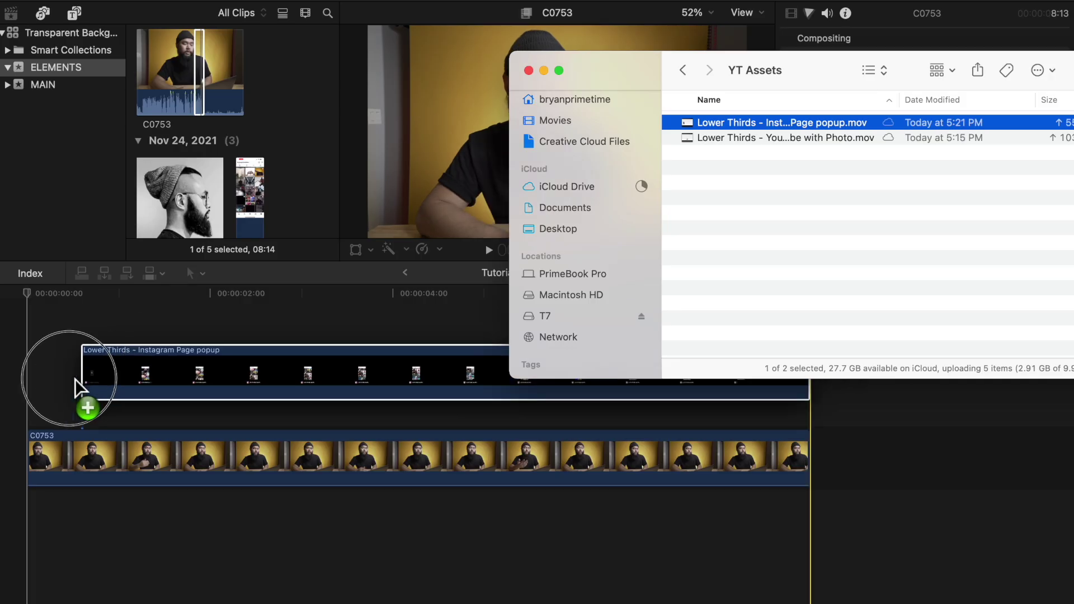
left_click_drag(75, 378, 37, 401)
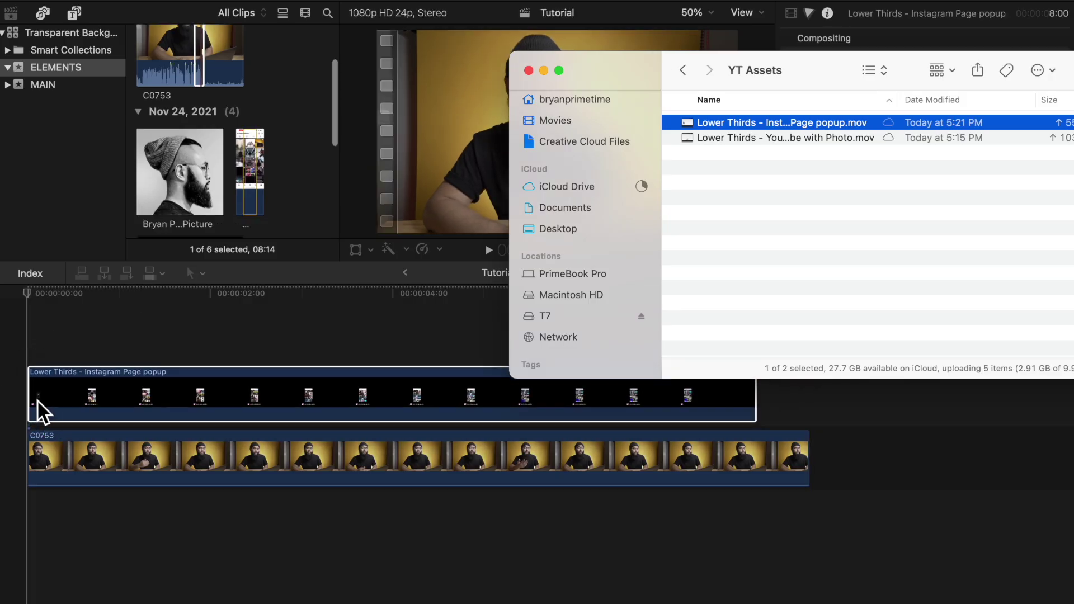
key("space")
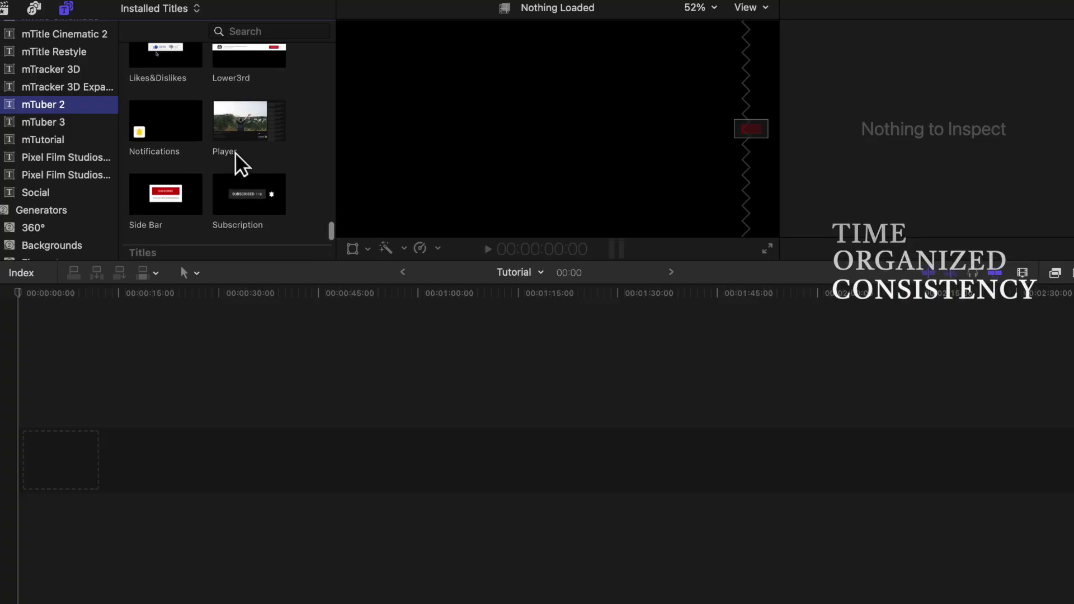
scroll(235, 152, "up", 5)
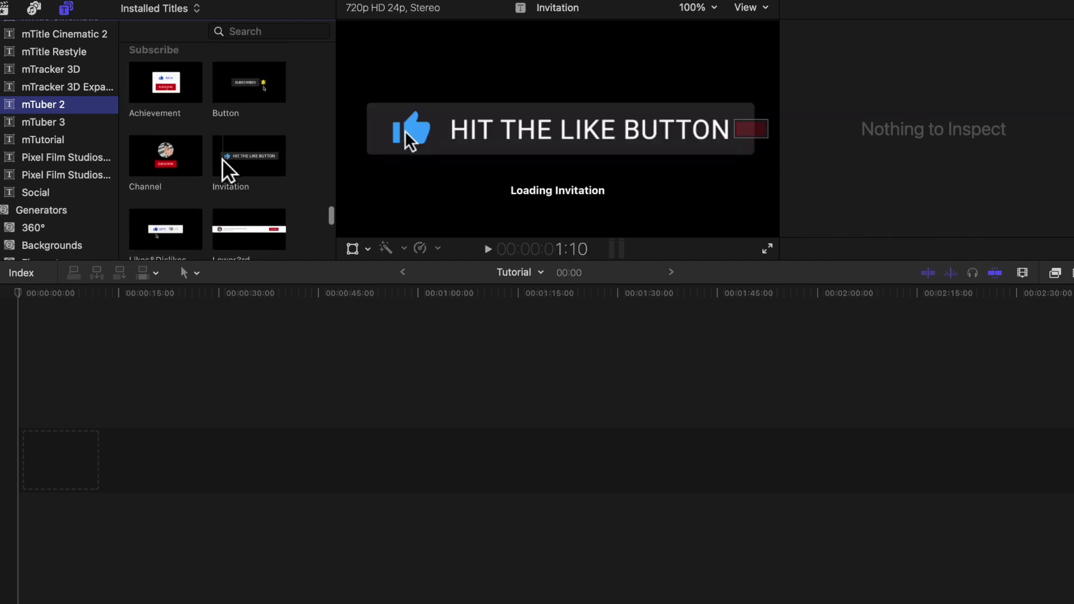
left_click(184, 159)
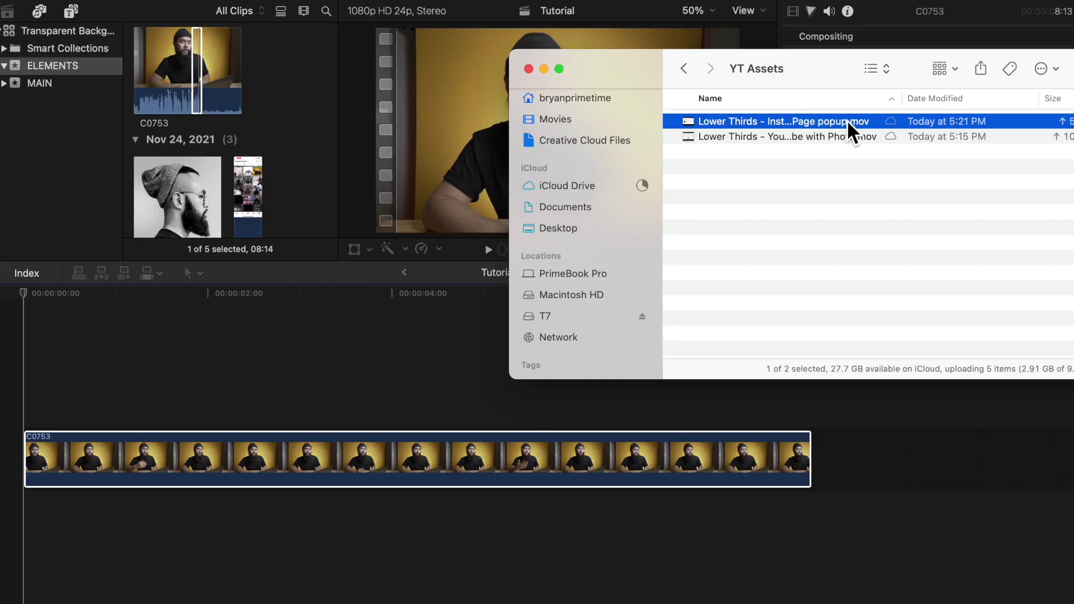
left_click_drag(846, 121, 36, 399)
key("space")
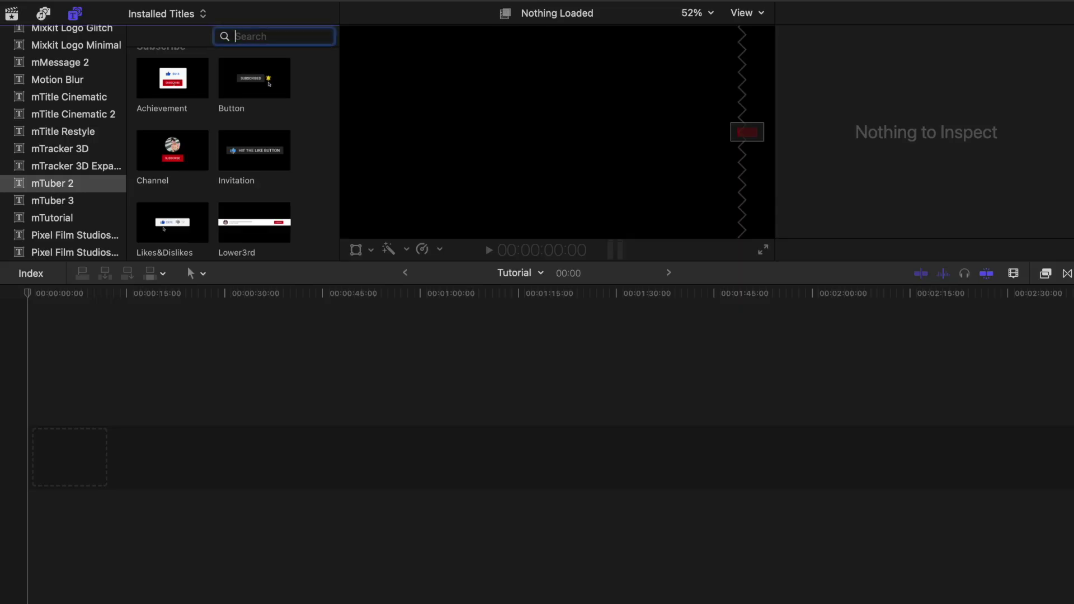
Step: Show the mTuber 2 titles and scroll through them to the Subscribe group's Channel title
scroll(78, 106, "down", 4)
left_click(74, 112)
scroll(246, 168, "down", 5)
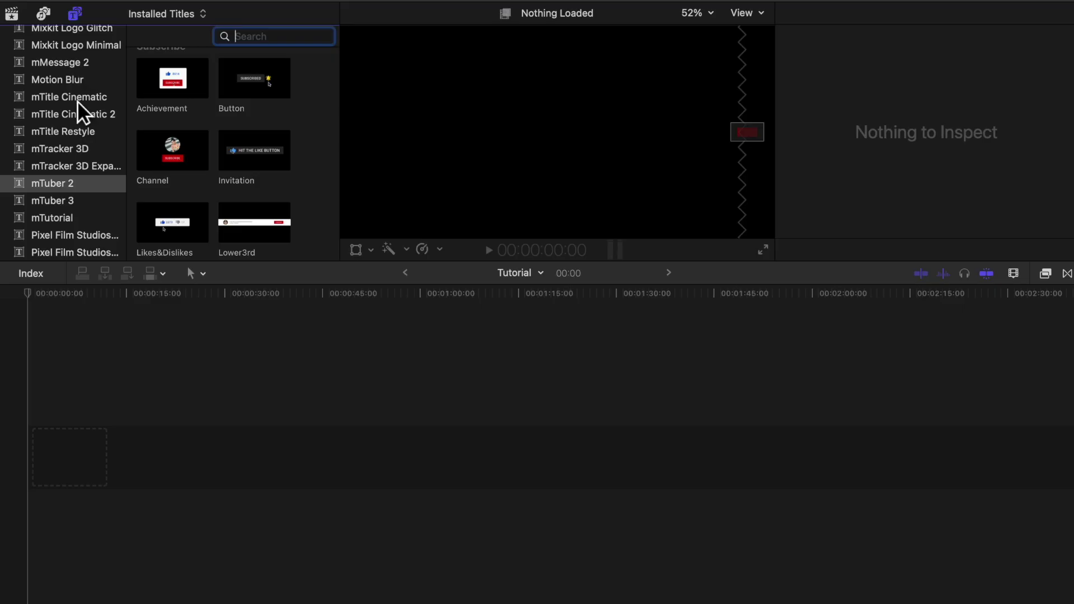
scroll(77, 100, "down", 4)
left_click(80, 108)
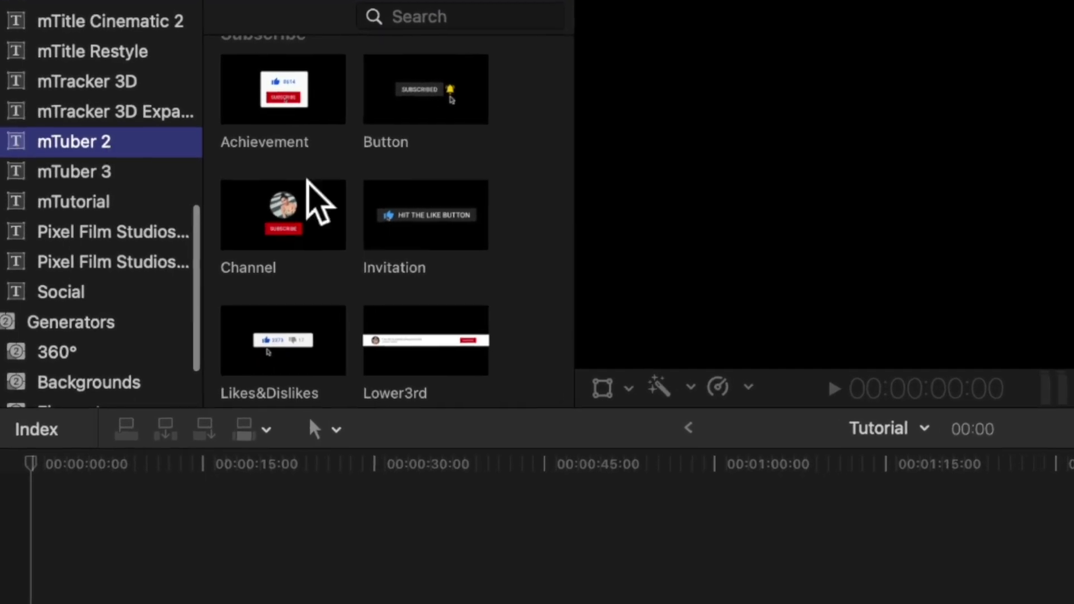
scroll(420, 233, "down", 5)
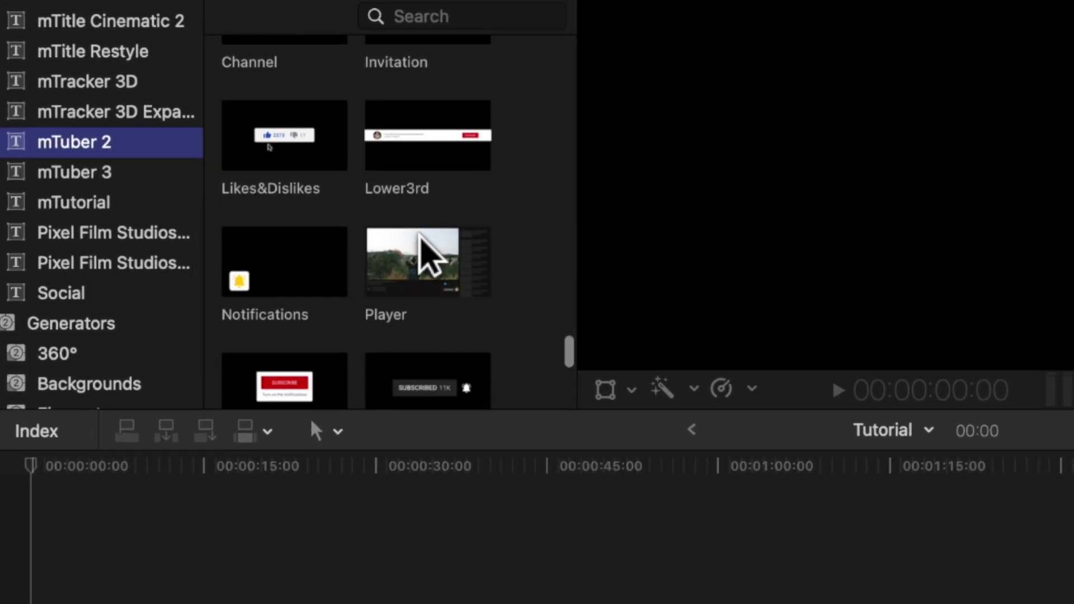
scroll(405, 225, "down", 4)
scroll(405, 225, "up", 5)
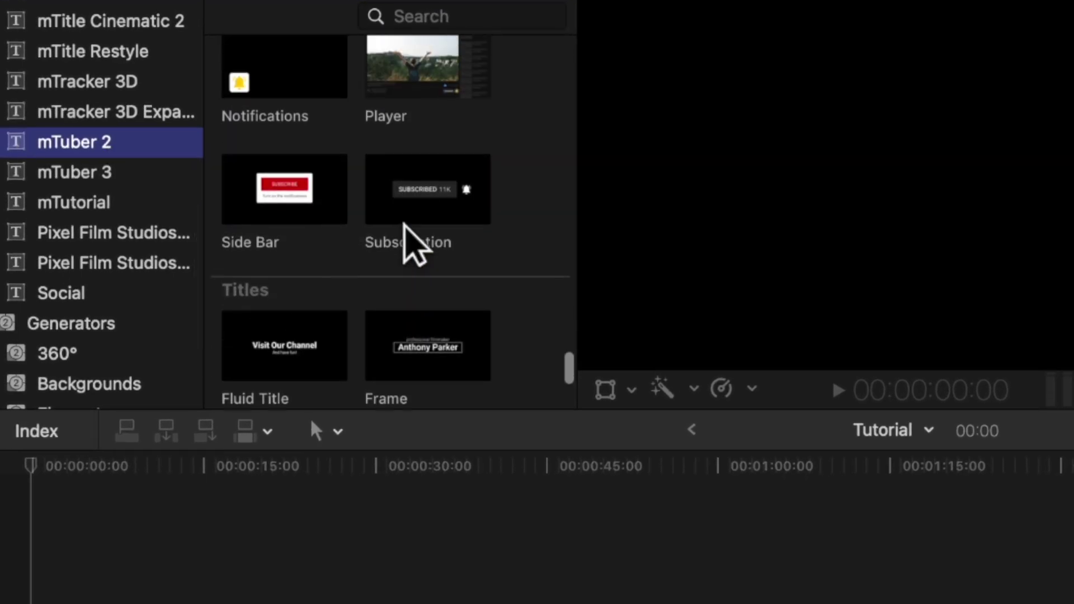
scroll(407, 228, "up", 4)
Step: Add the Channel subscribe title to the Tutorial timeline and select the clip
left_click(317, 237)
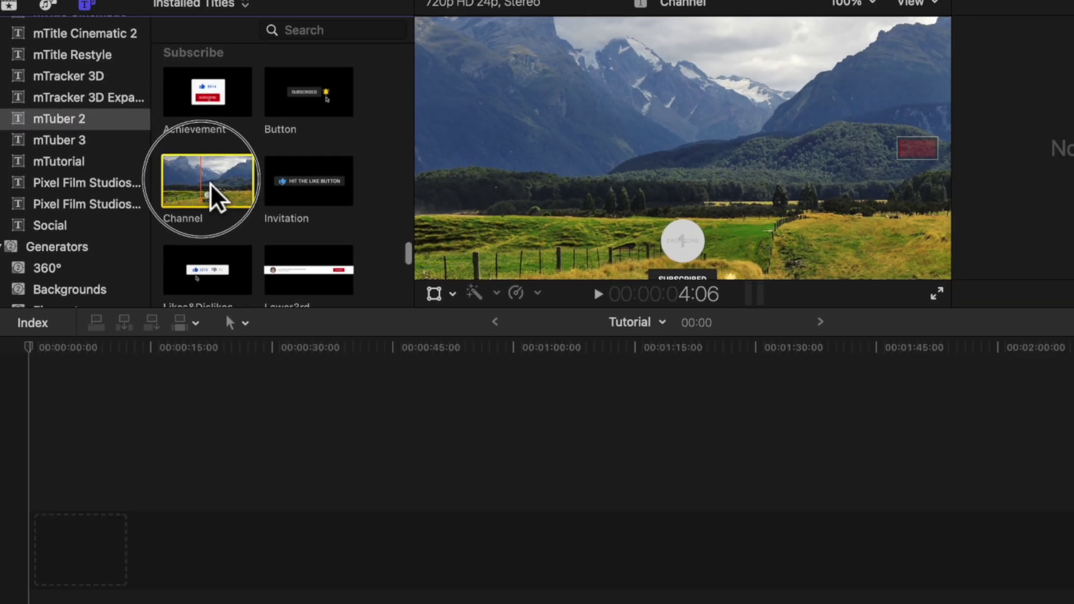
left_click_drag(316, 238, 84, 446)
key("super+equal")
key("super+equal")
key("super+equal")
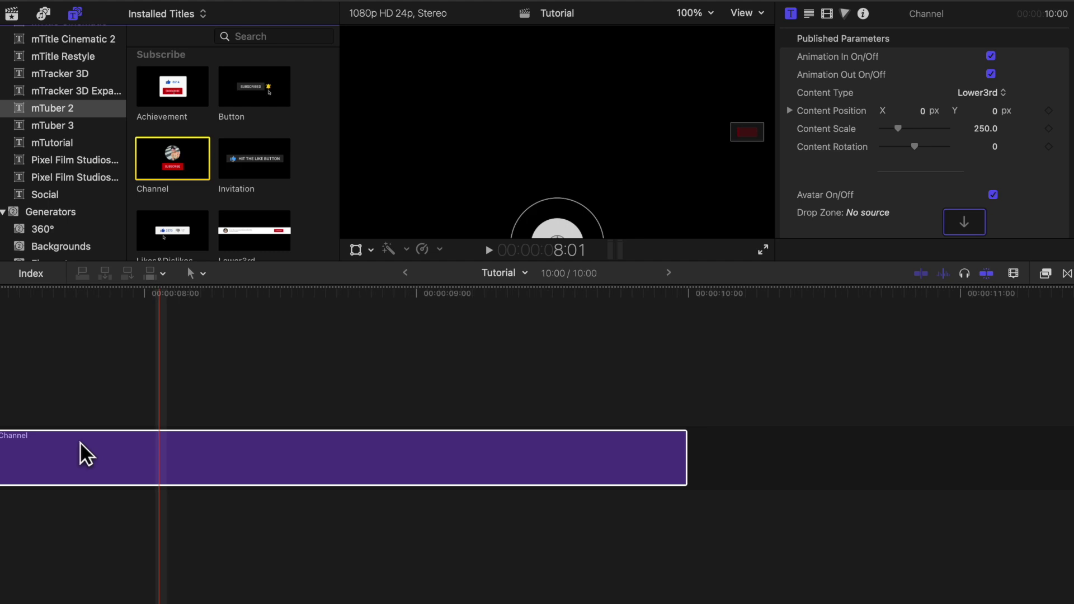
key("shift+z")
left_click(56, 445)
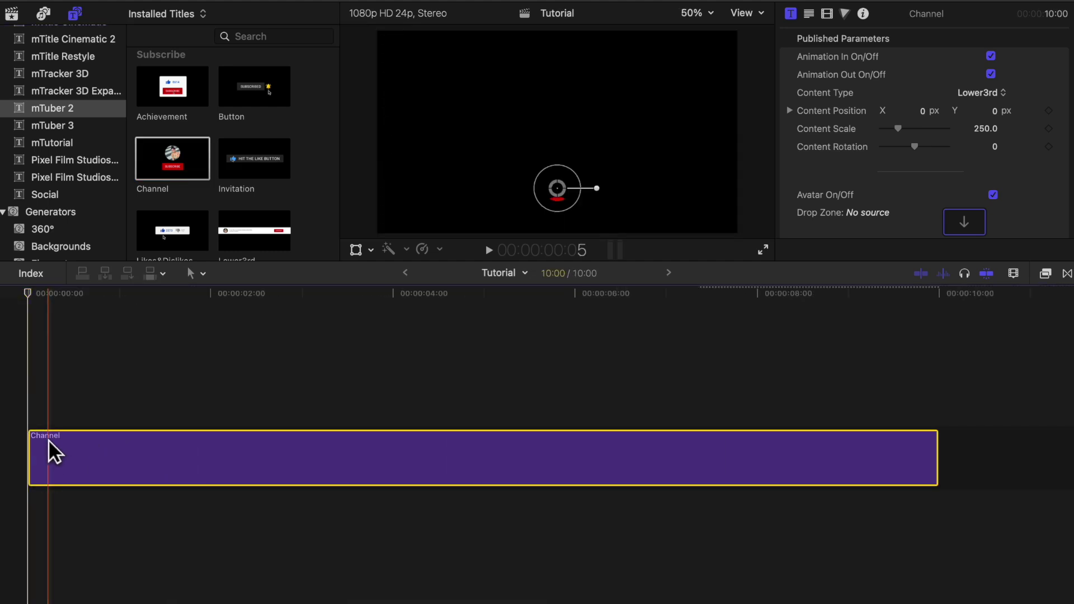
Step: Fill the avatar drop zone with the profile picture and scale it slightly smaller
scroll(1035, 177, "down", 3)
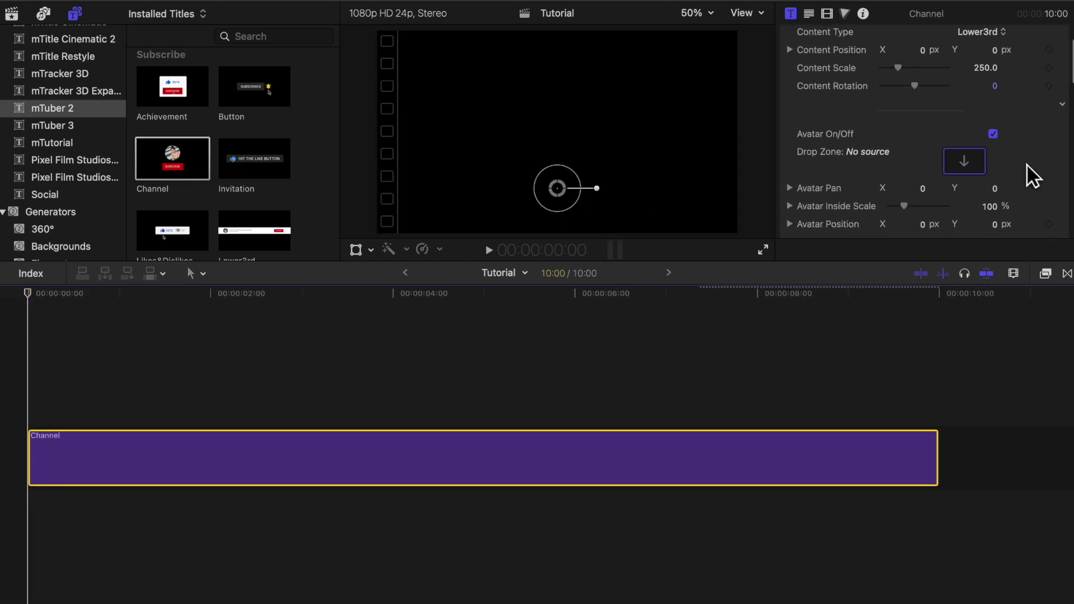
left_click(964, 140)
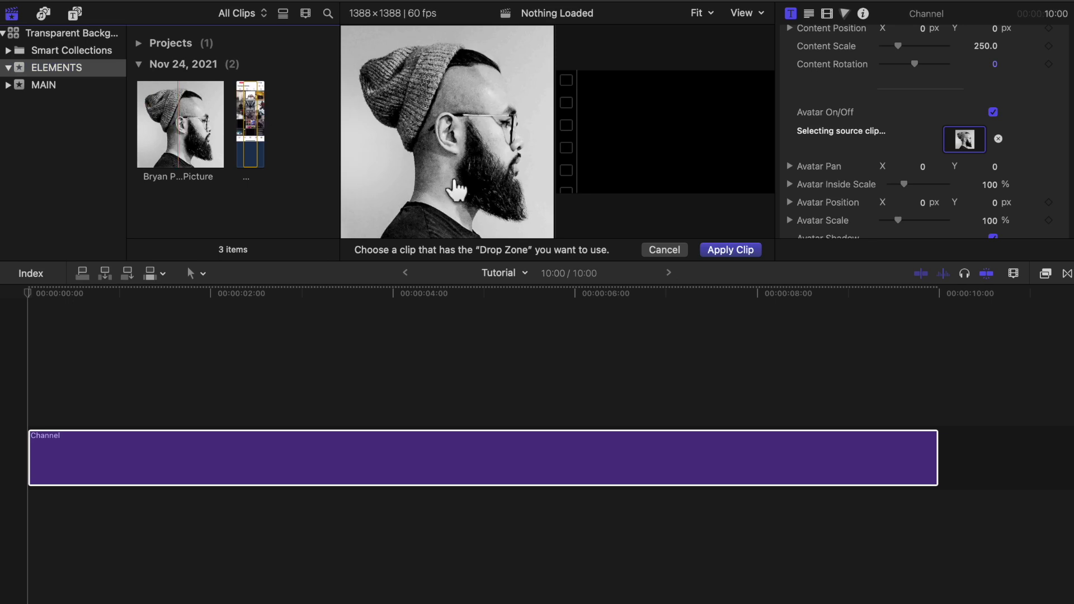
left_click(729, 249)
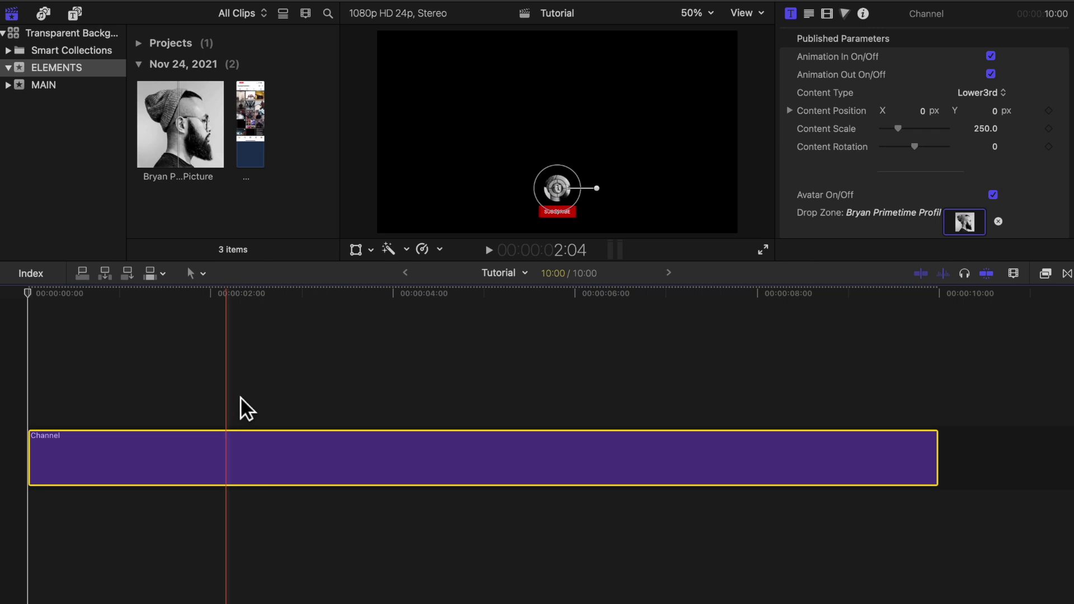
left_click(366, 427)
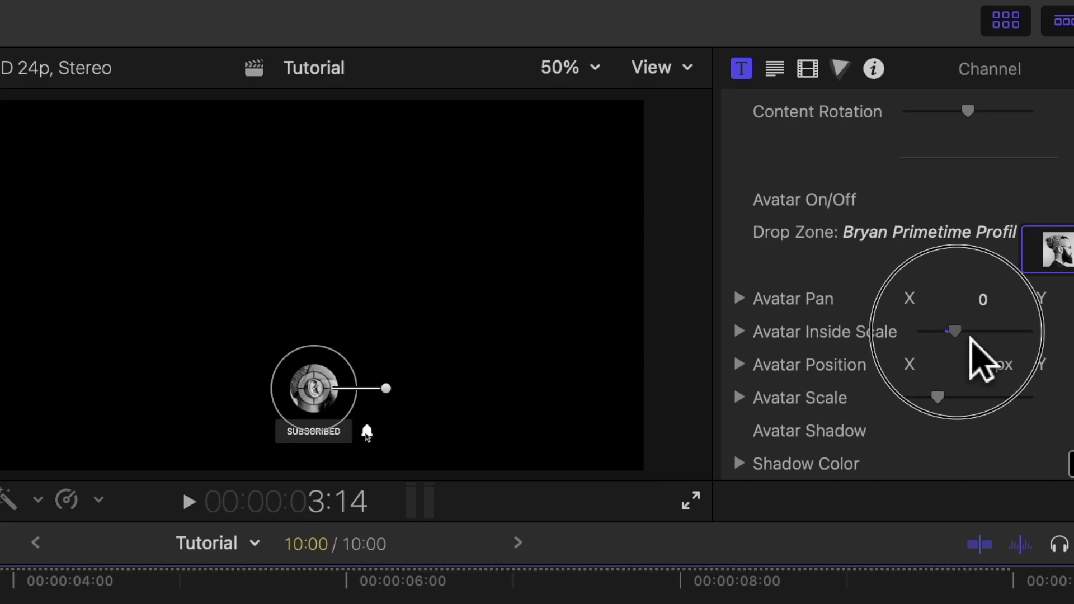
left_click_drag(963, 338, 953, 336)
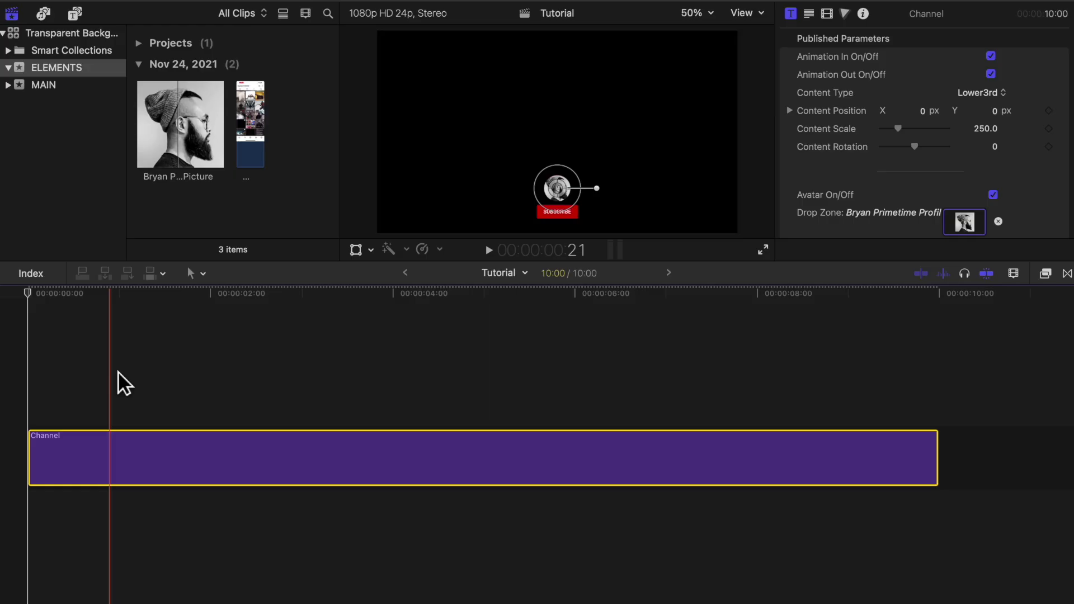
Step: In File > Share > Export File settings, choose Video Only format and Apple ProRes 4444 codec
left_click(138, 1)
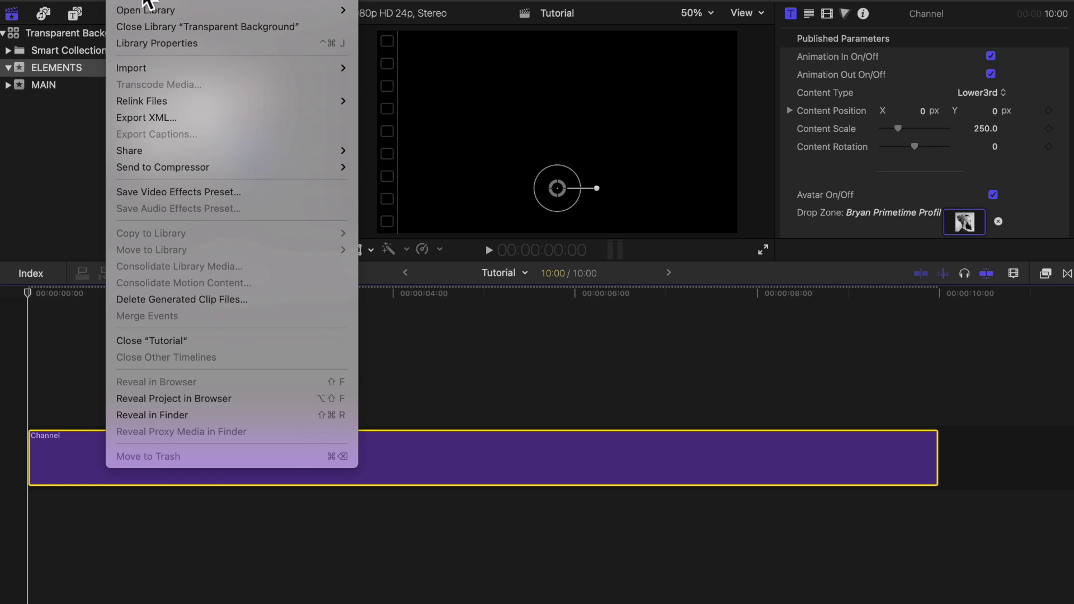
mouse_move(263, 154)
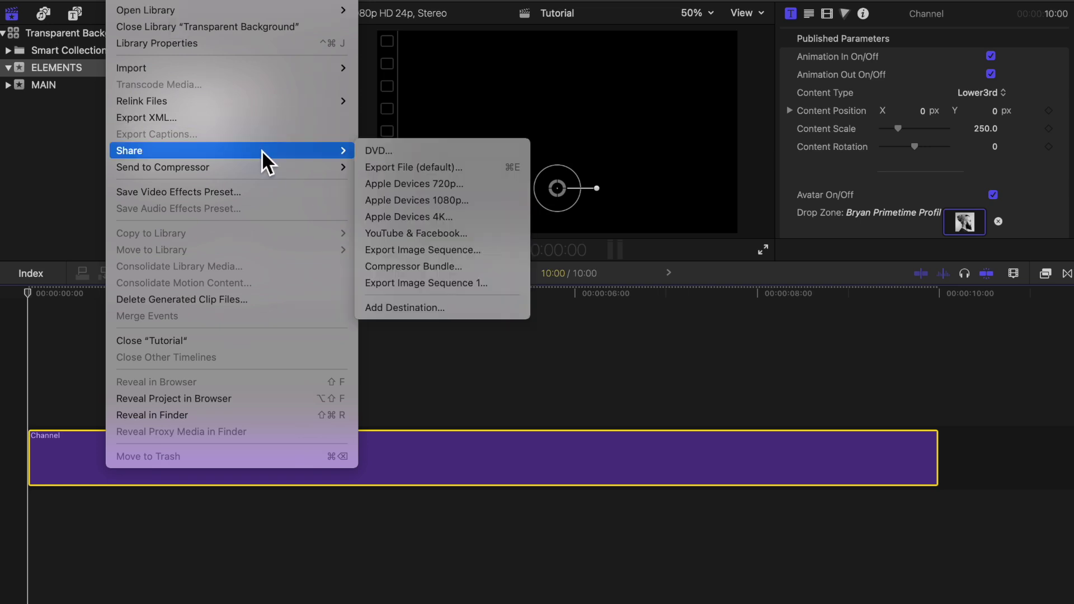
left_click(395, 179)
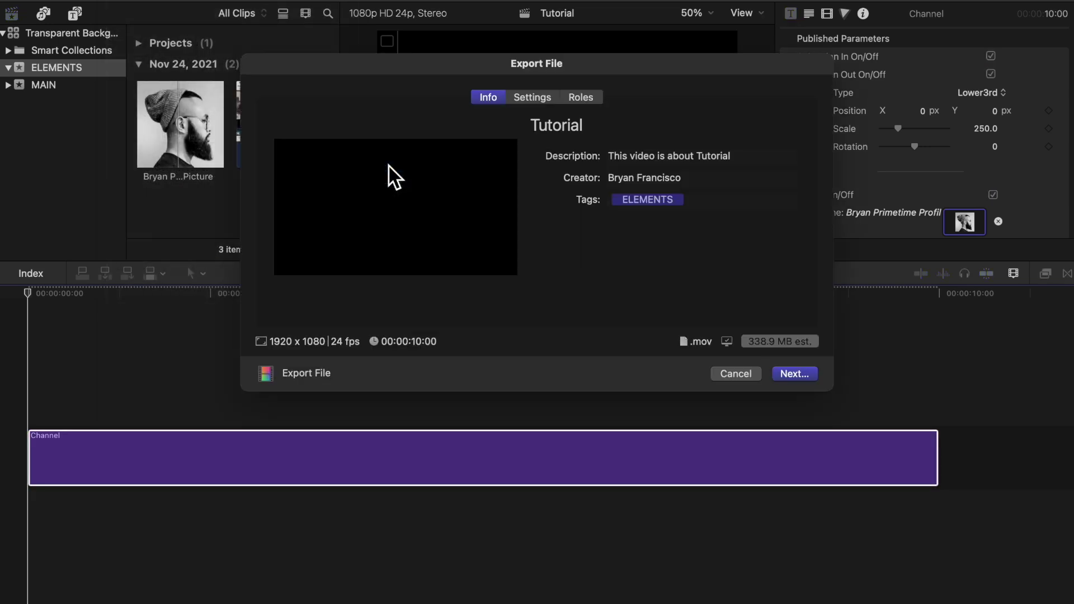
left_click(532, 97)
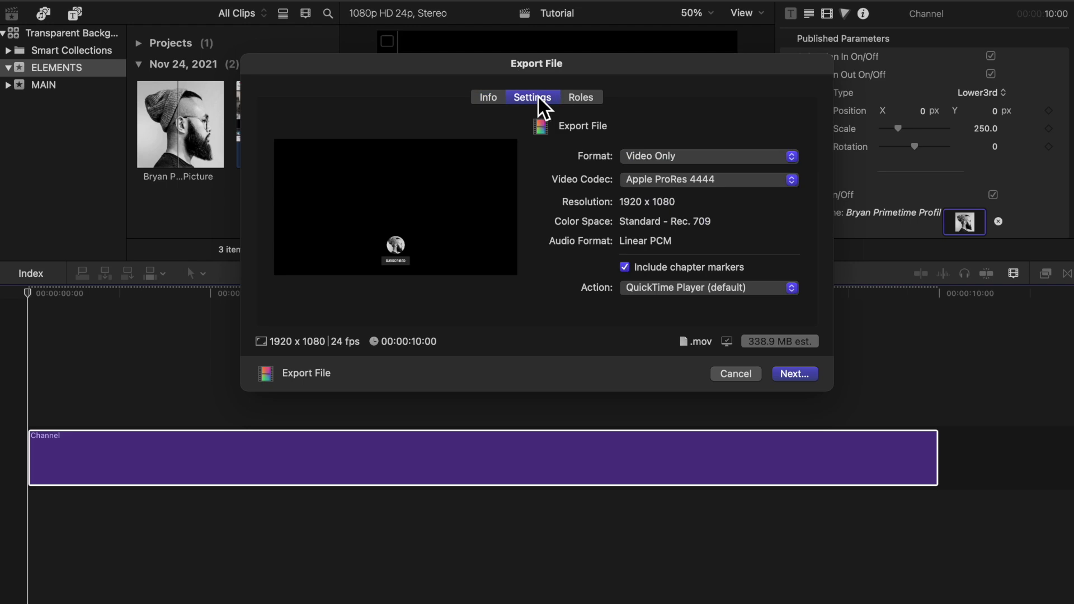
left_click(694, 156)
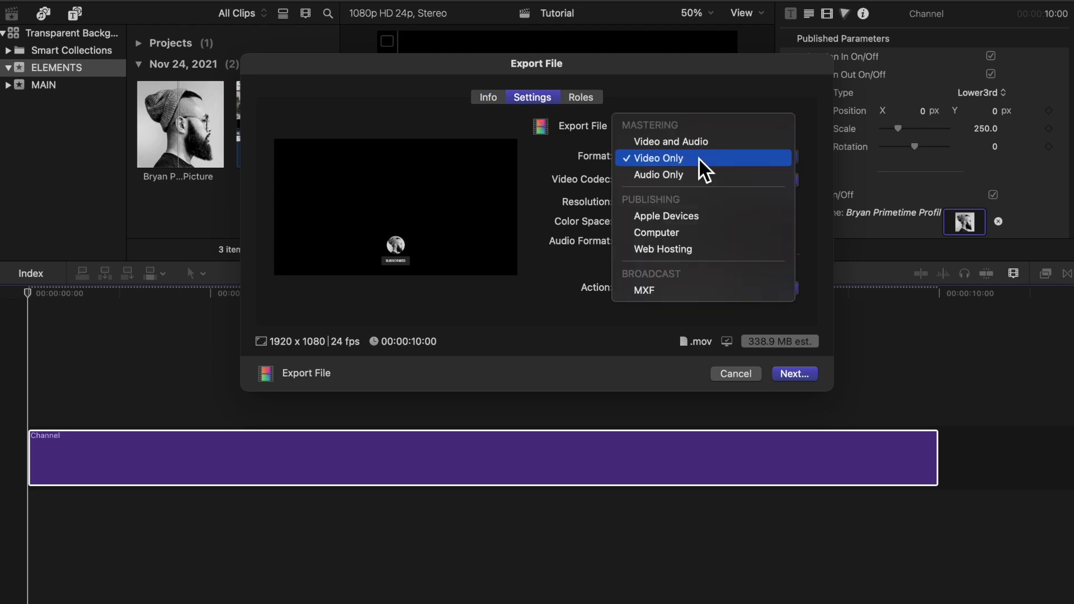
left_click(672, 165)
left_click(732, 184)
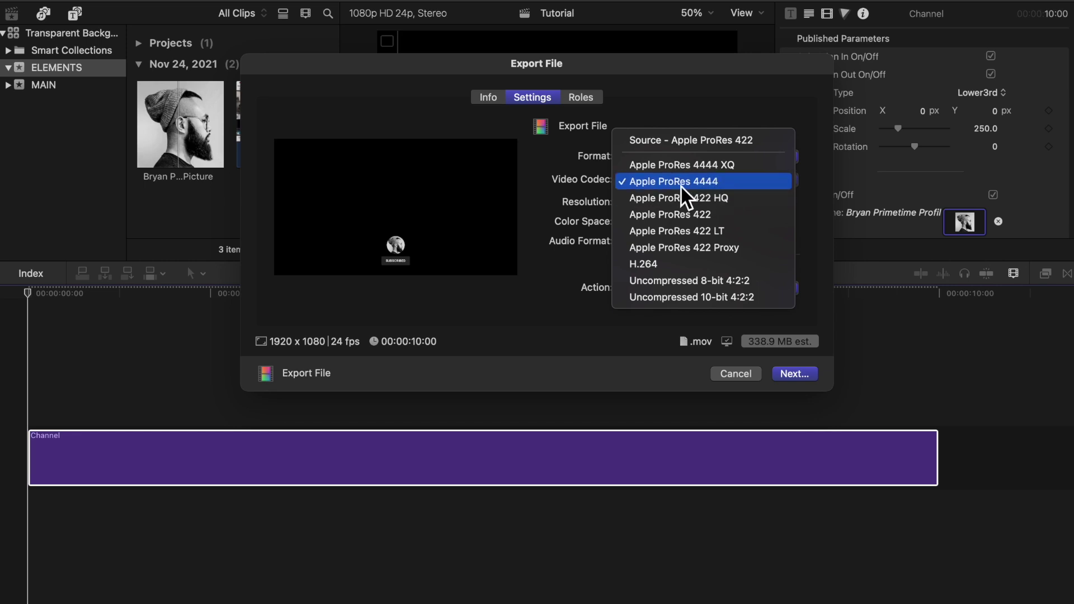
left_click(729, 187)
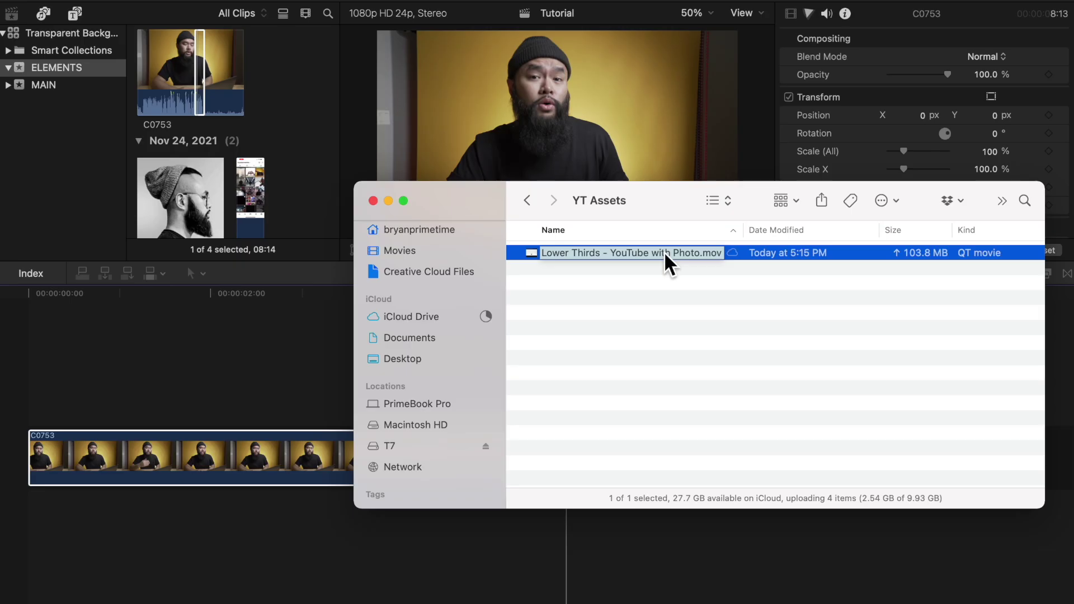
Step: Add the YouTube with Photo lower third above the footage, starting at the timeline's beginning
left_click_drag(664, 252, 128, 387)
left_click(224, 378)
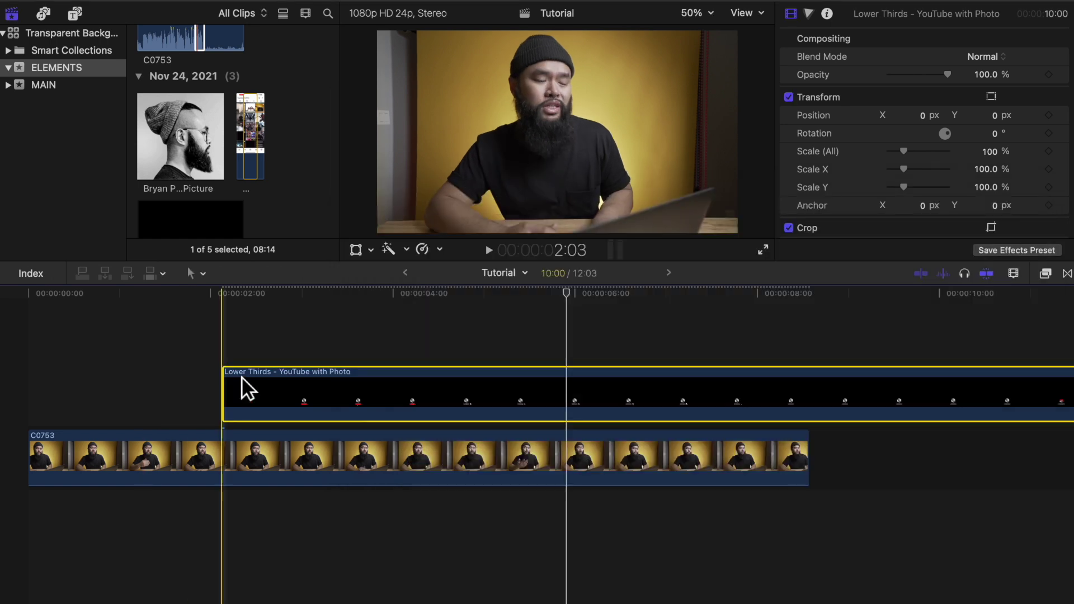
left_click_drag(221, 378, 78, 358)
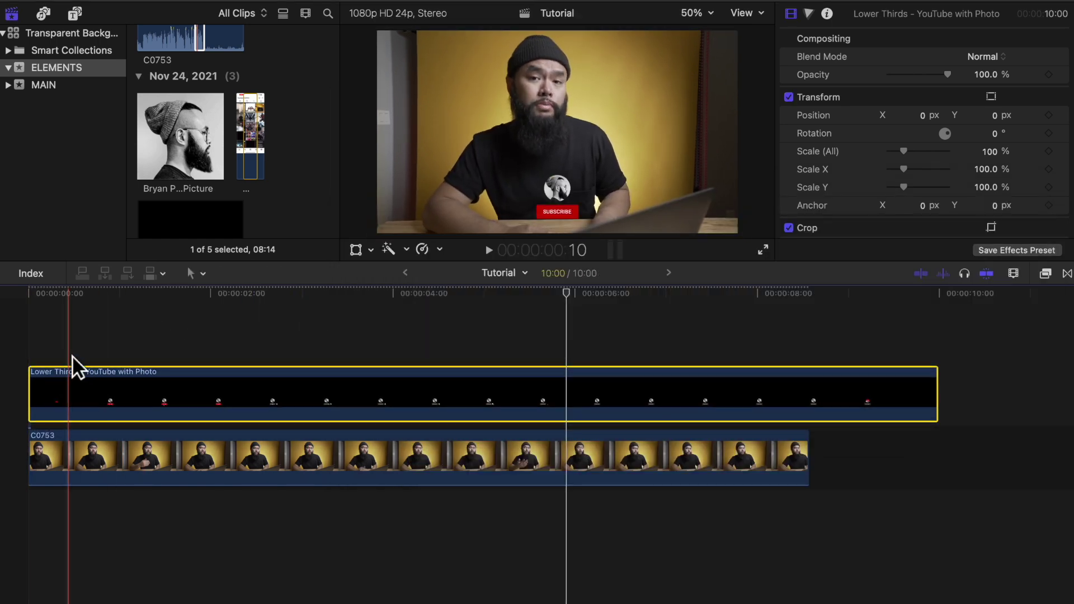
key("space")
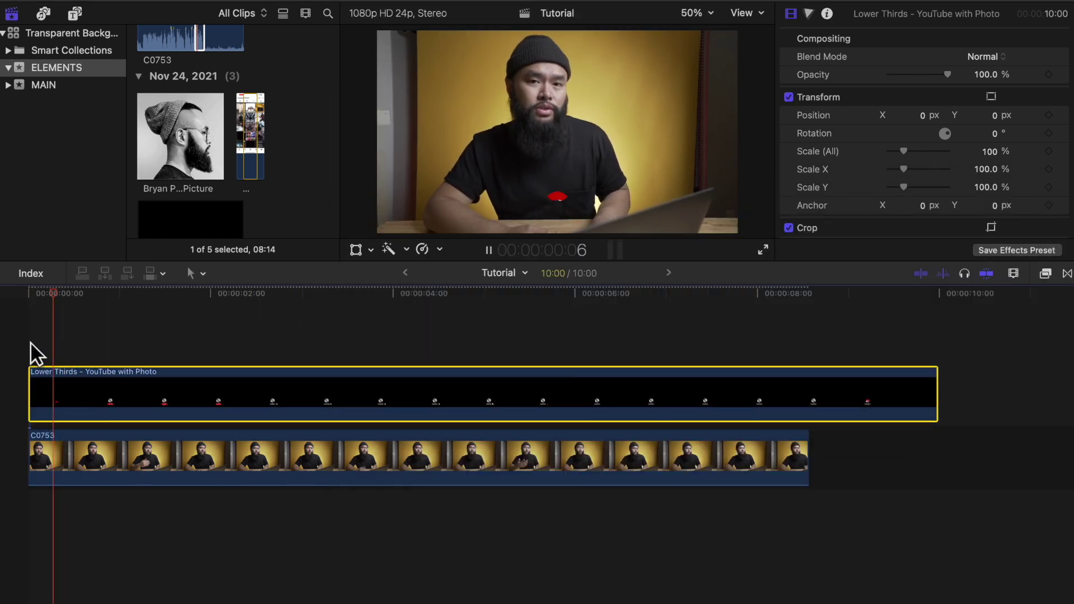
Step: Move the lower-third graphic left in the viewer and play it back
left_click(354, 250)
left_click_drag(569, 153, 423, 152)
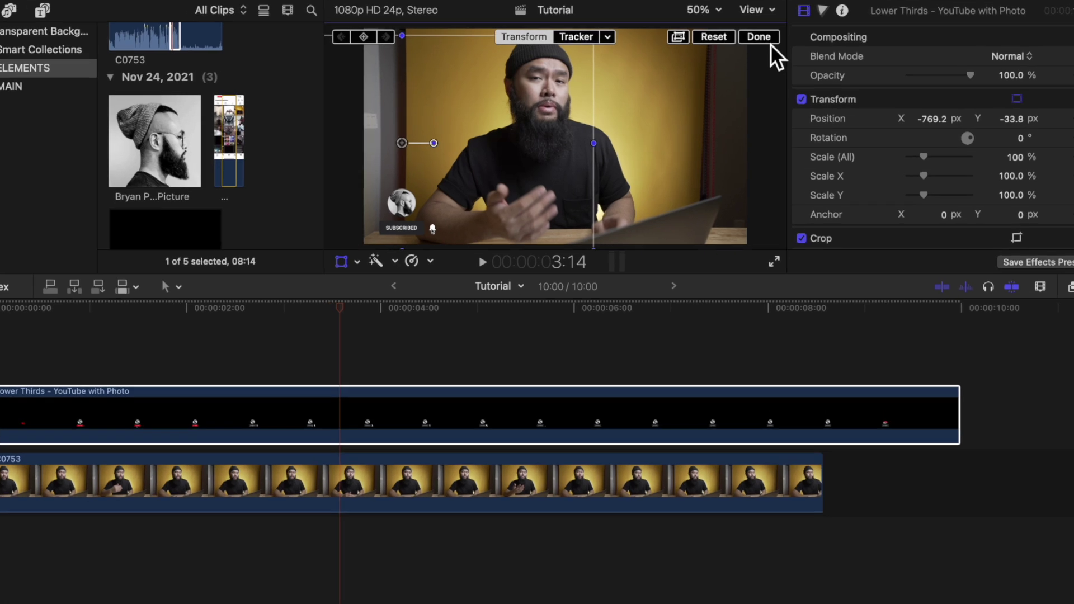
left_click(748, 38)
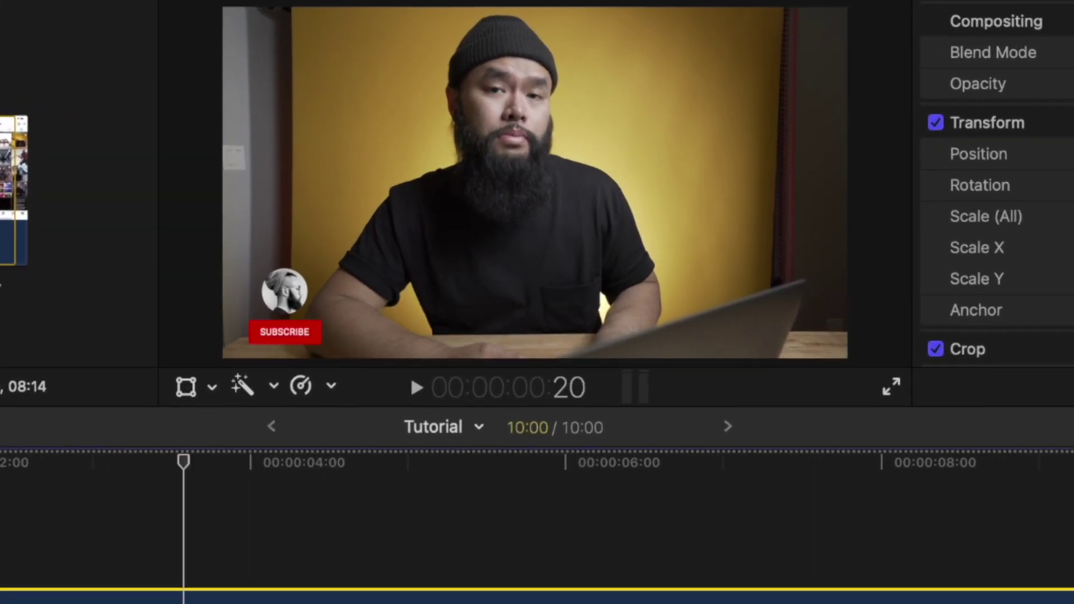
key("space")
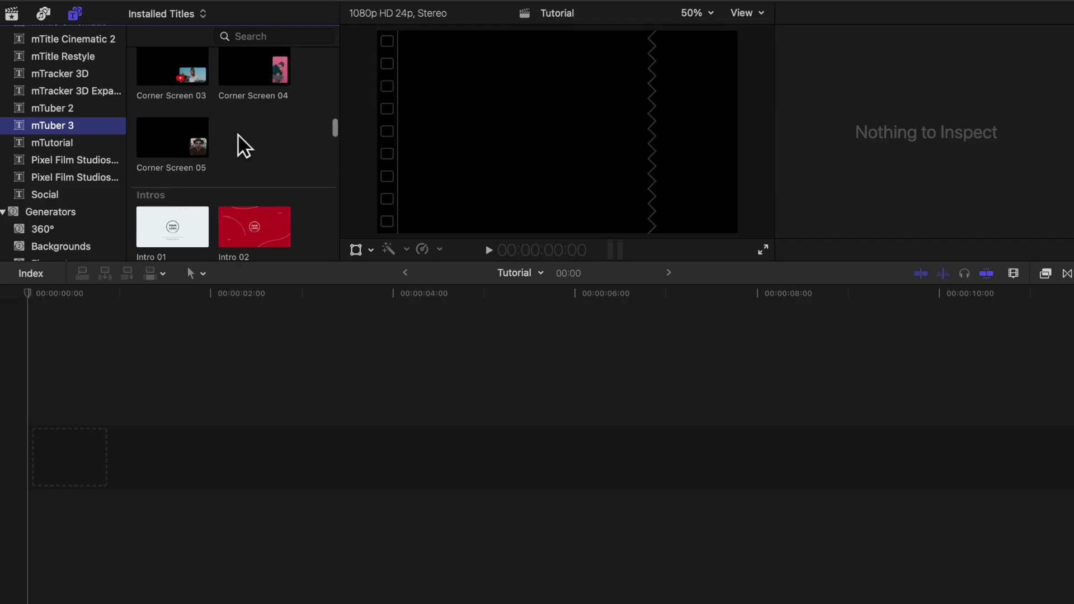
Step: Add the mTuber 3 Corner Screen 04 title to the empty timeline
scroll(241, 147, "up", 2)
scroll(241, 147, "down", 2)
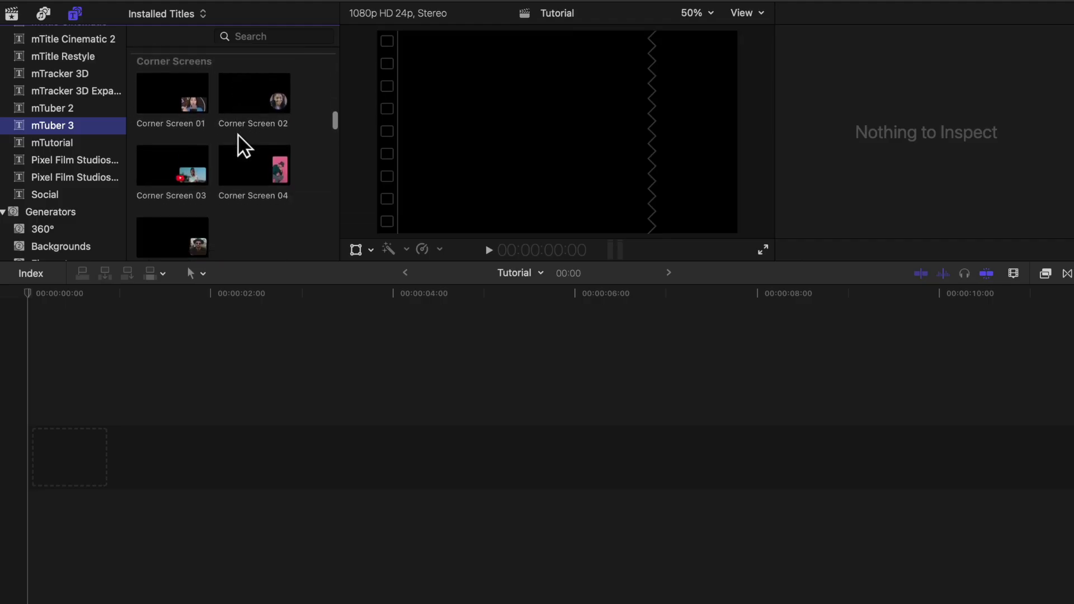
left_click(280, 170)
left_click_drag(286, 173, 167, 322)
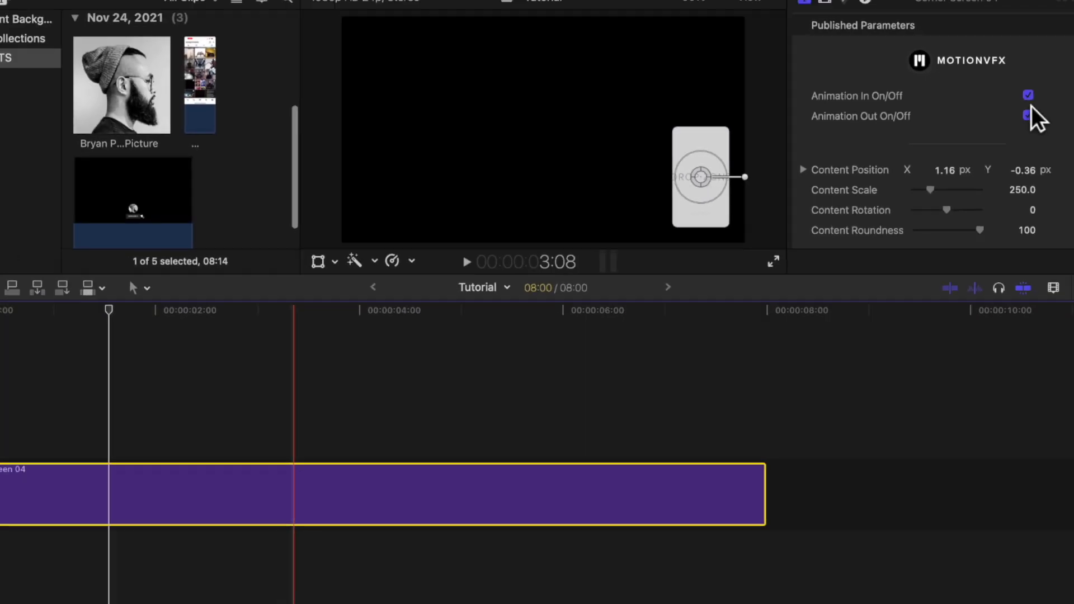
Step: Fill the Corner Screen 04 drop zone with the Instagram profile screen recording
scroll(1051, 121, "down", 5)
left_click(976, 128)
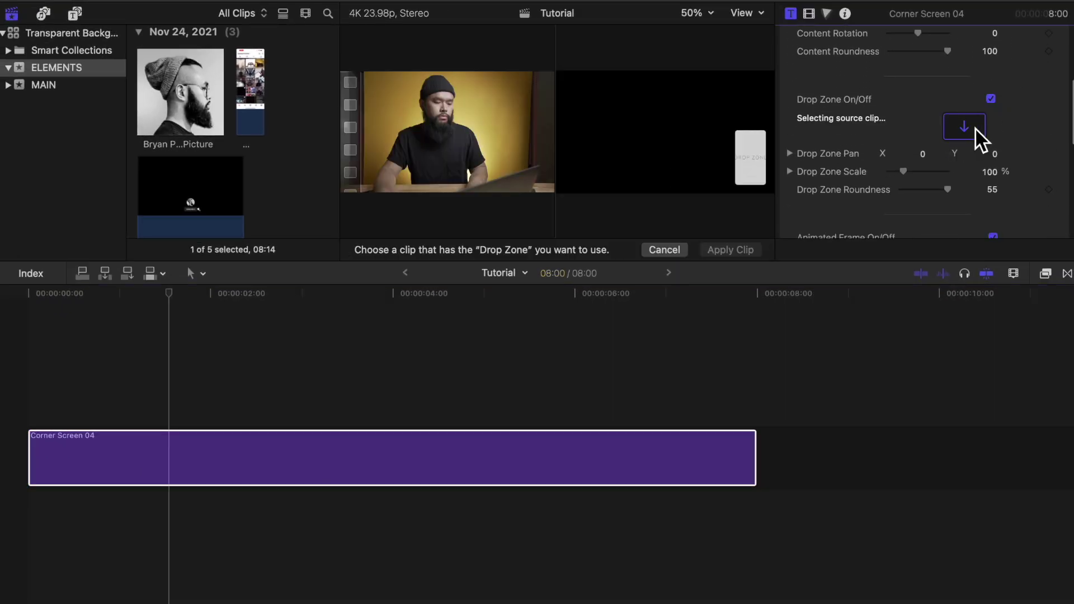
left_click(255, 88)
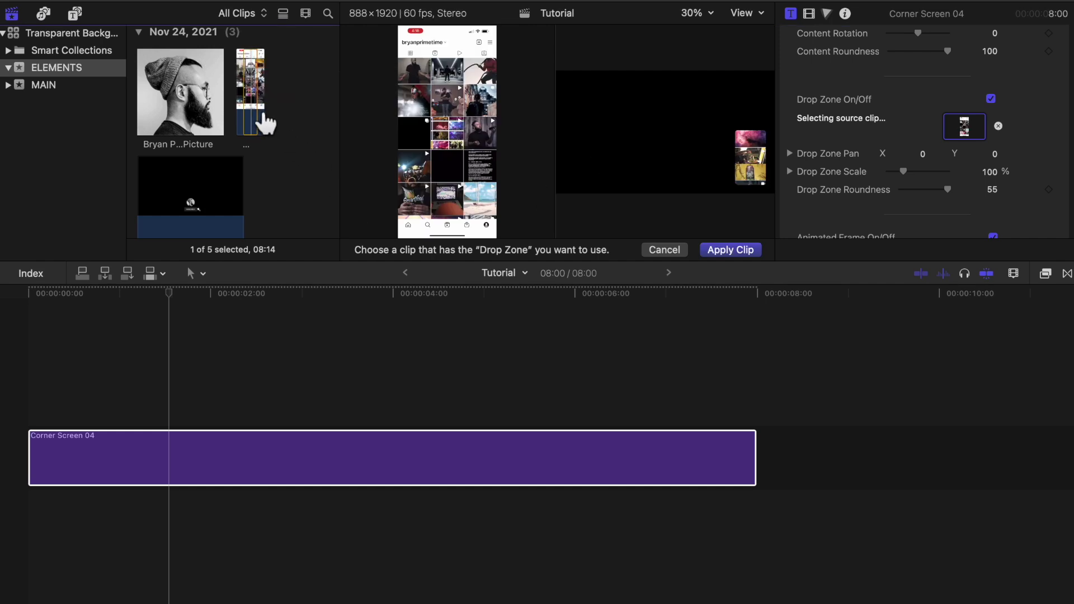
Step: Zoom the viewer to 100% and reduce the Drop Zone Scale to 32%
scroll(1028, 151, "down", 2)
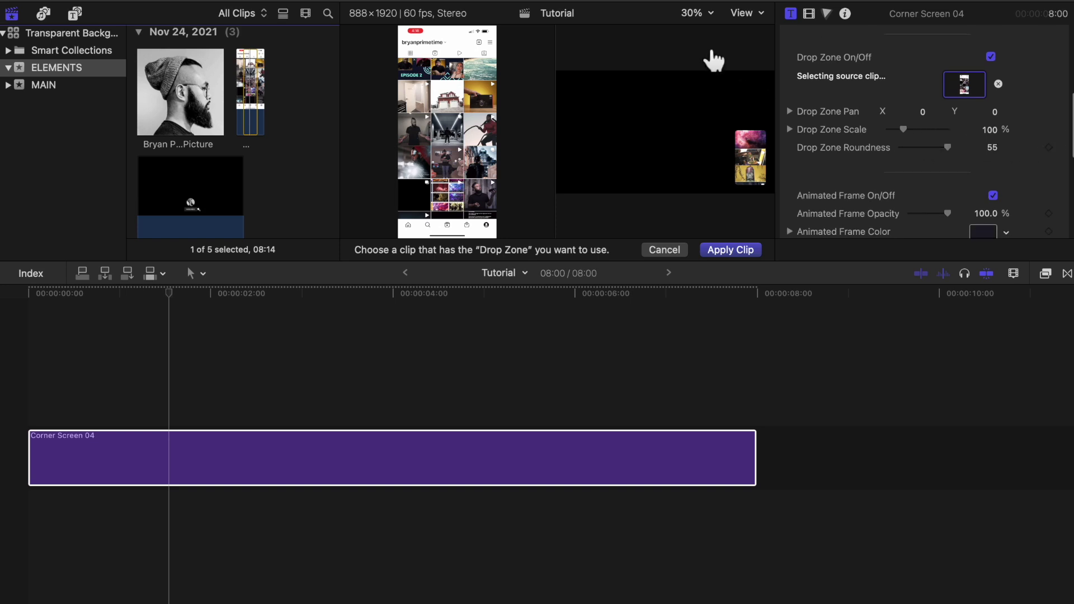
left_click(711, 14)
left_click(719, 107)
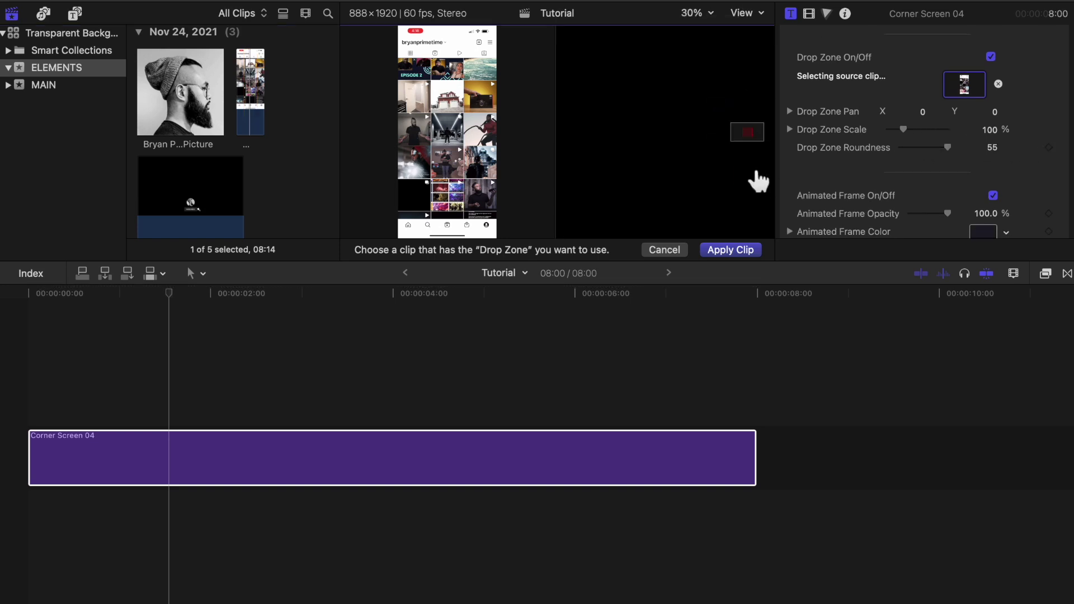
left_click_drag(753, 134, 781, 143)
left_click_drag(919, 133, 901, 132)
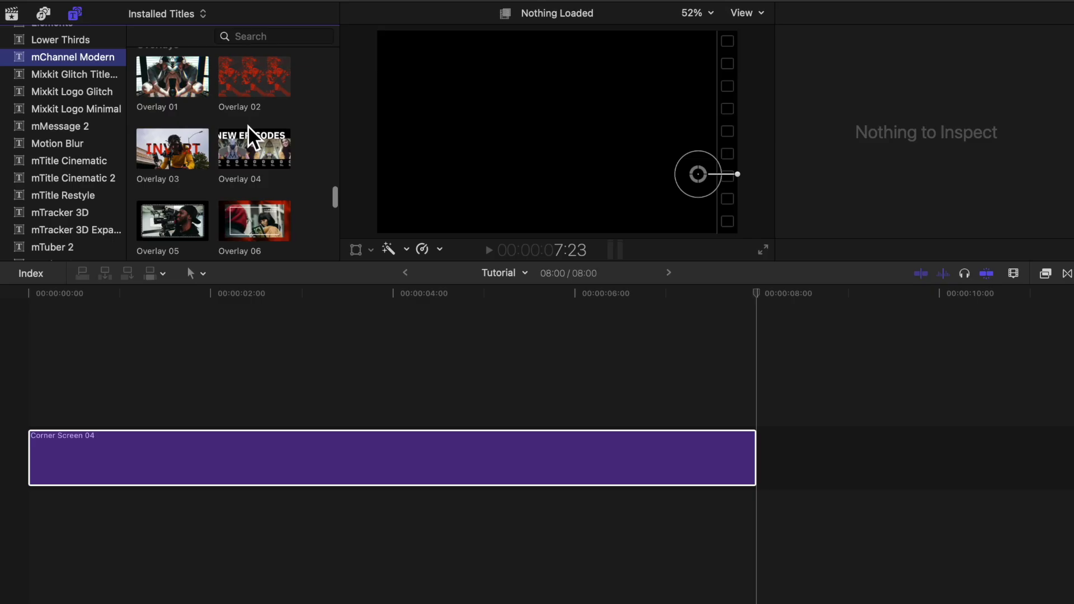
Step: Place the mChannel Modern Social Media 01 title above Corner Screen 04
scroll(247, 124, "down", 3)
scroll(246, 124, "down", 2)
scroll(247, 123, "down", 2)
scroll(246, 123, "up", 3)
left_click_drag(174, 161, 48, 398)
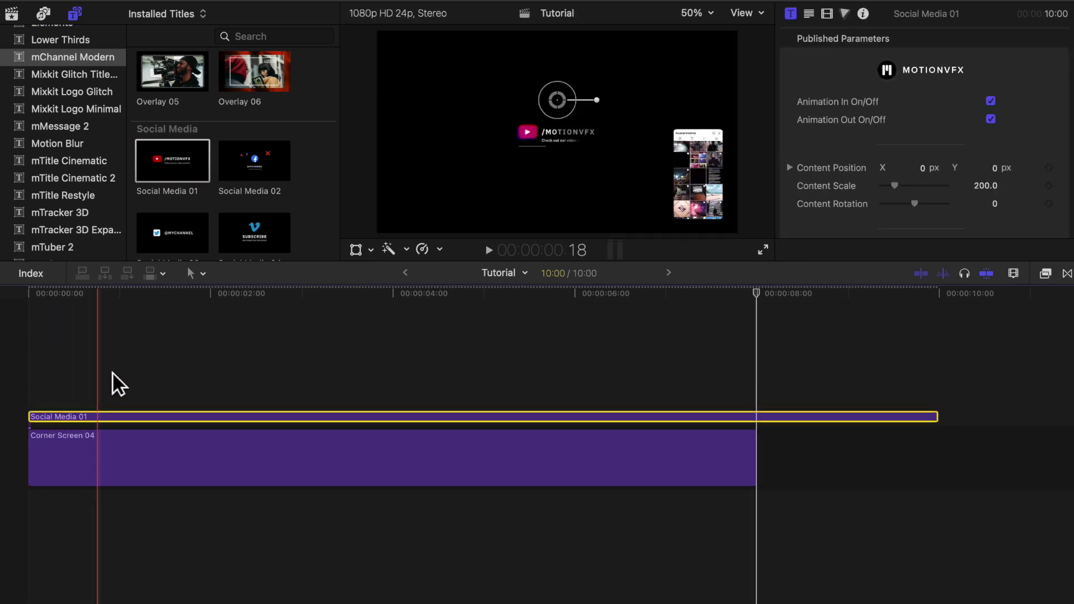
Step: Switch the Social Media 01 title's Icon Mode to Instagram
left_click(145, 376)
left_click(180, 418)
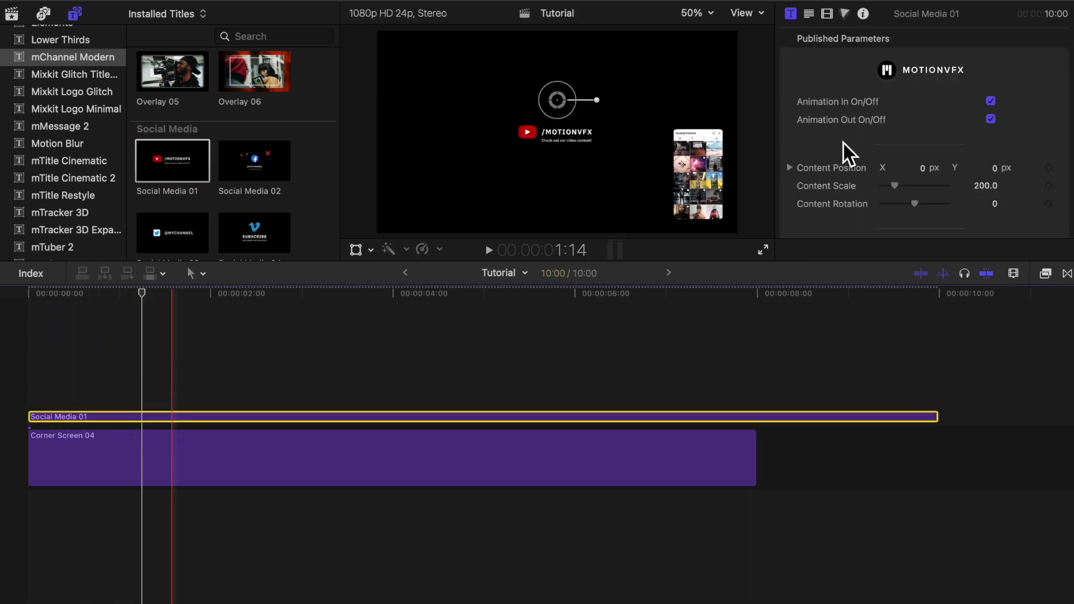
scroll(1020, 134, "down", 5)
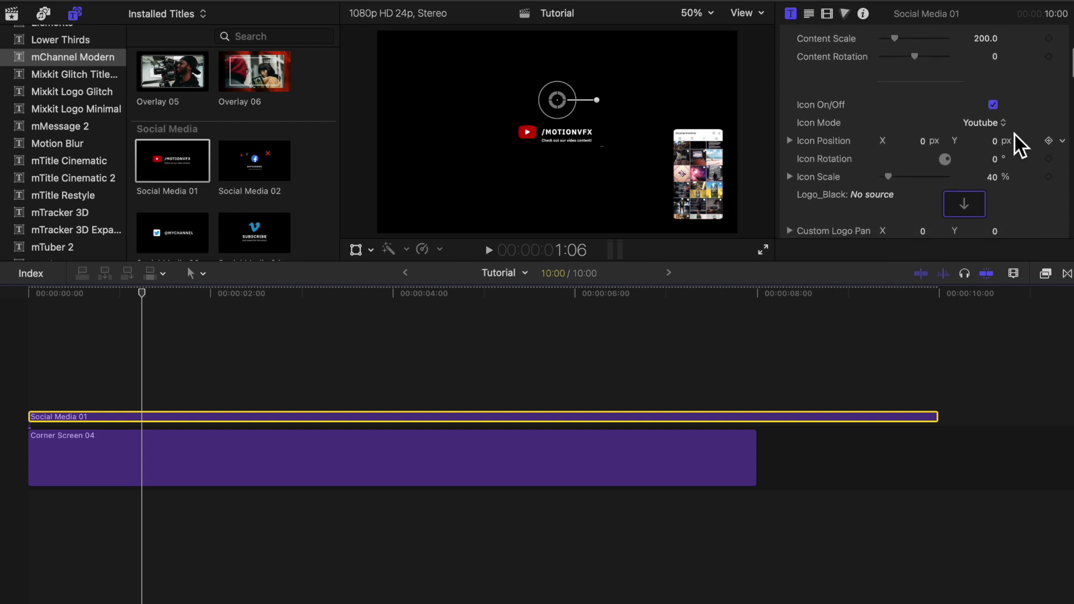
left_click(1008, 126)
left_click(1005, 203)
Step: Replace the /MOTIONVFX title text with the creator's handle and enlarge it
scroll(1032, 196, "down", 4)
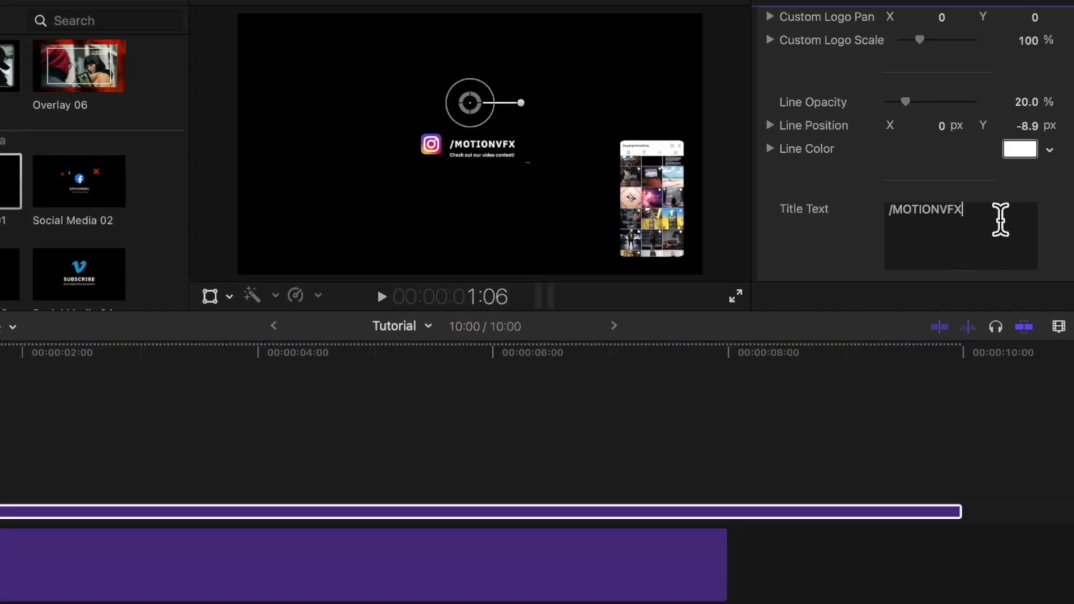
left_click_drag(982, 188, 886, 185)
type("/BRYANPRIMETIME")
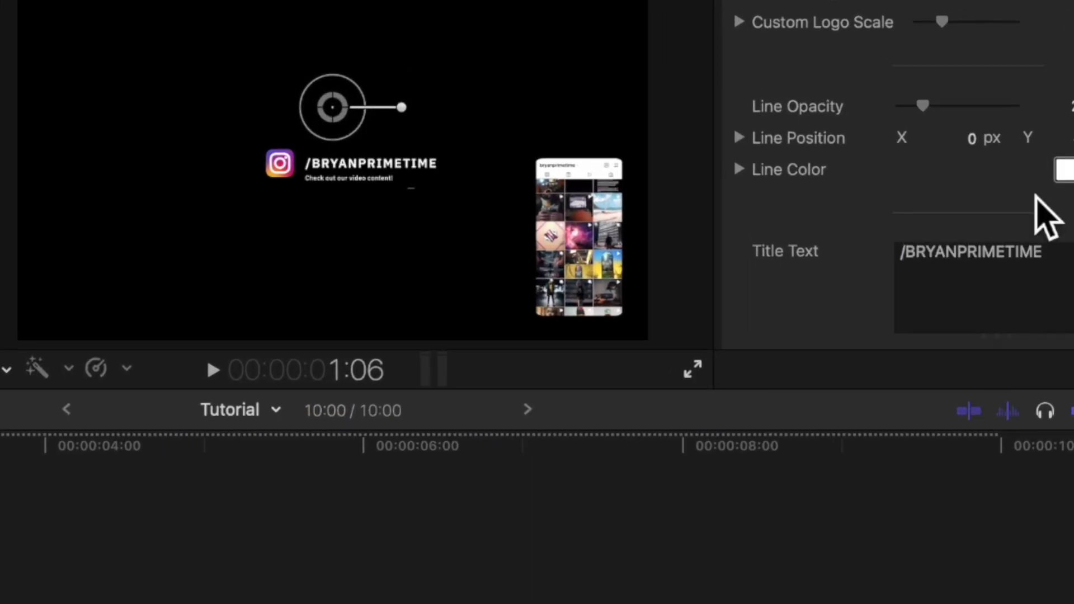
scroll(895, 167, "down", 4)
left_click_drag(993, 186, 1015, 190)
Step: Move the social-media title toward the lower left of the frame
left_click_drag(343, 102, 145, 250)
scroll(979, 168, "down", 4)
left_click(1033, 174)
left_click(326, 226)
Step: Shift the Corner Screen clip left above the title and play the overlay
left_click(211, 221)
left_click_drag(211, 220, 141, 205)
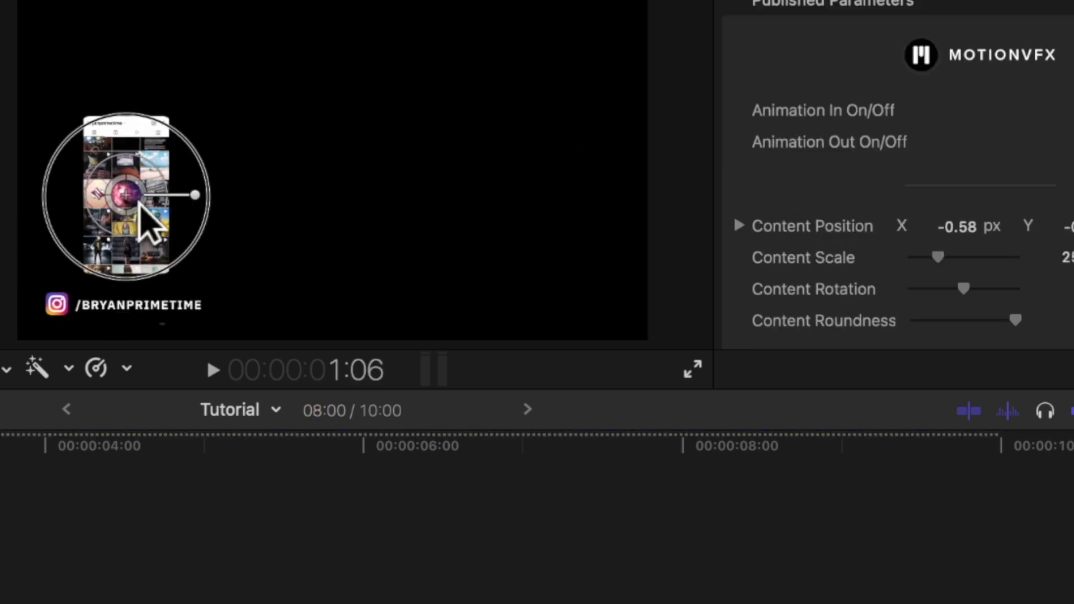
key("space")
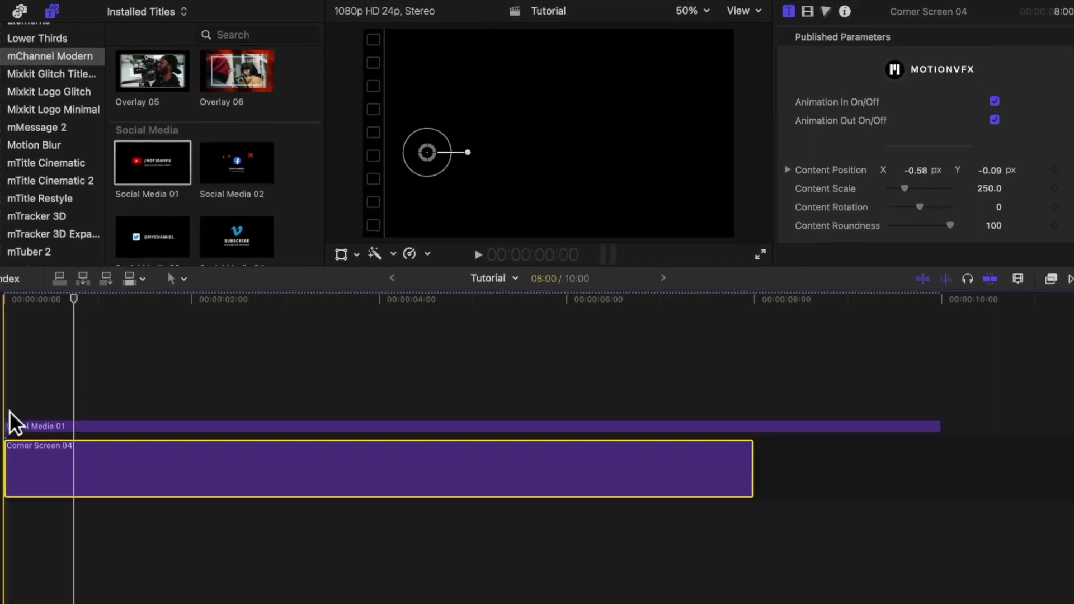
key("space")
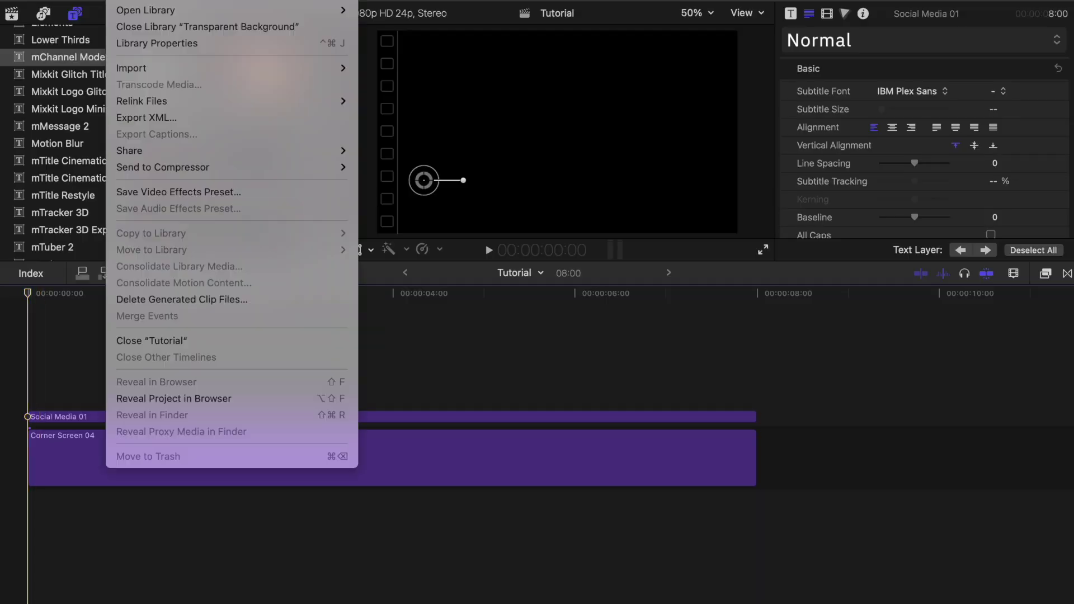
Step: Set the Tutorial project's Export File to Video Only with the Apple ProRes 4444 codec
mouse_move(340, 152)
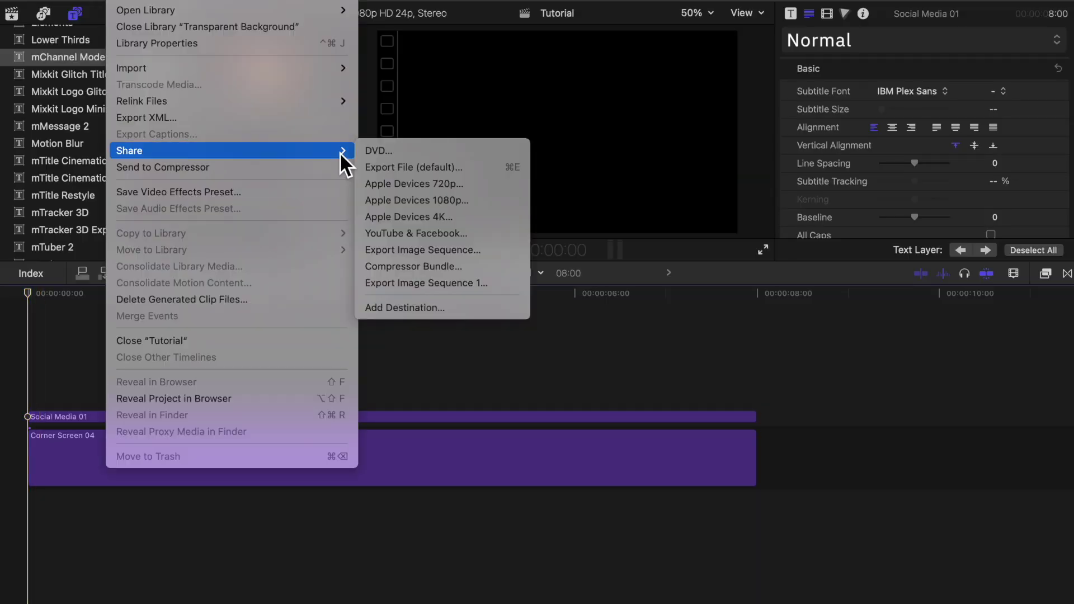
left_click(411, 165)
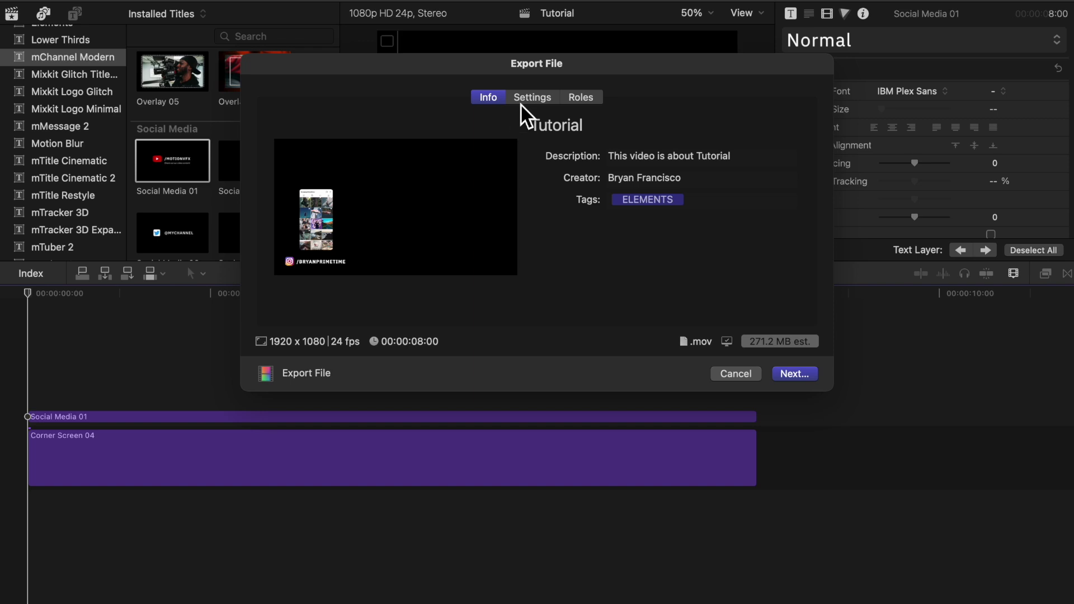
left_click(545, 96)
left_click(727, 155)
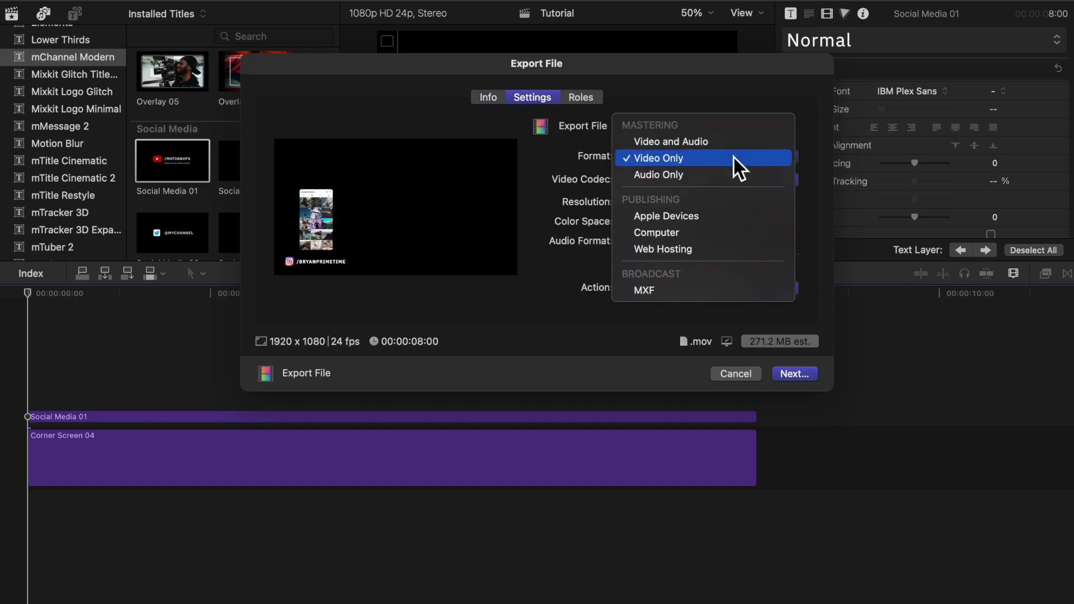
left_click(730, 160)
left_click(733, 179)
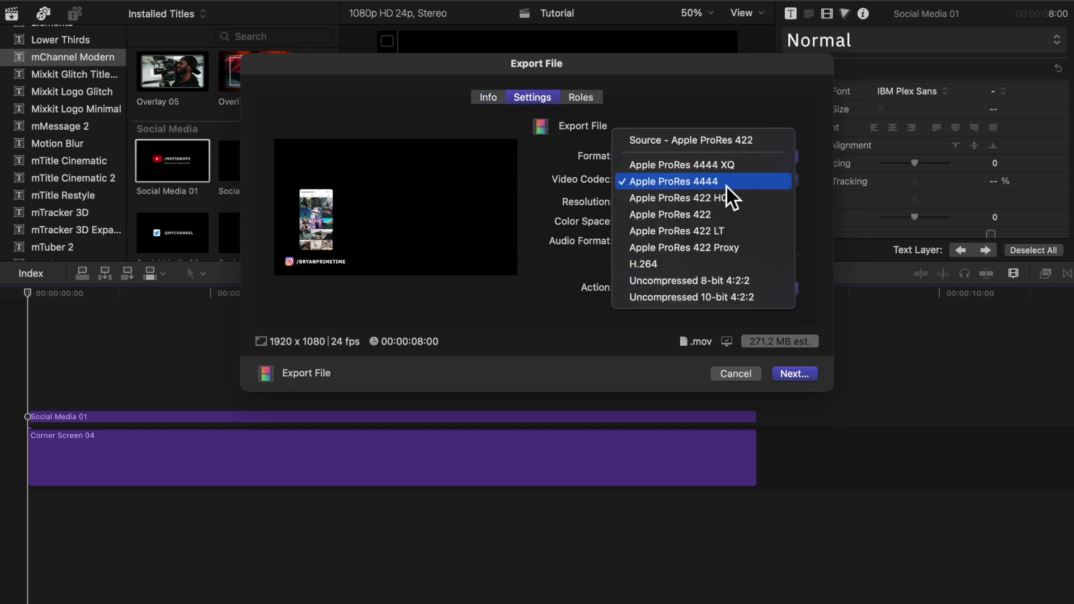
left_click(726, 185)
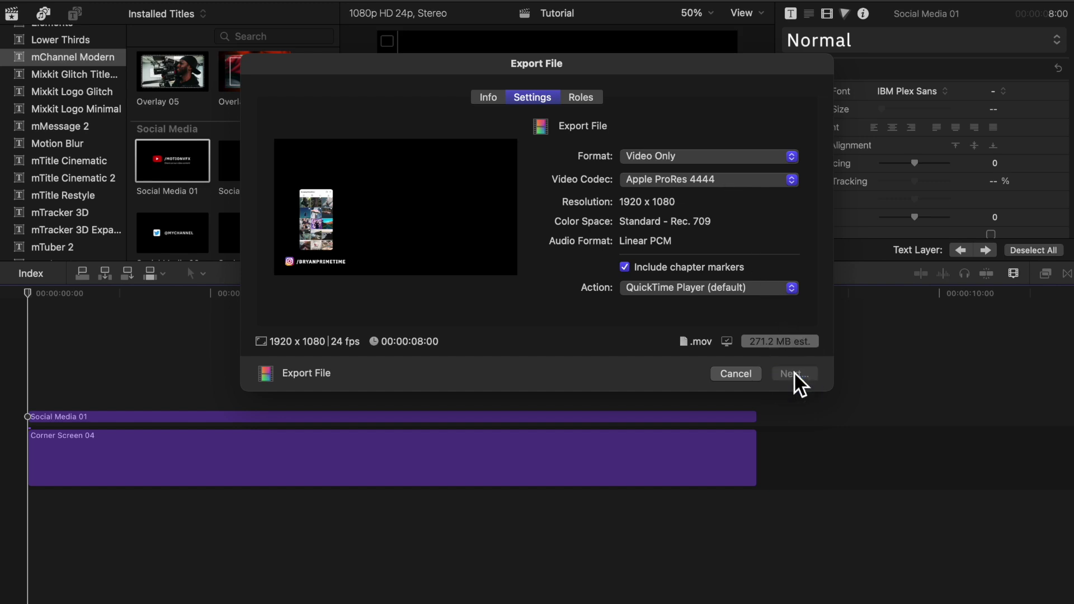